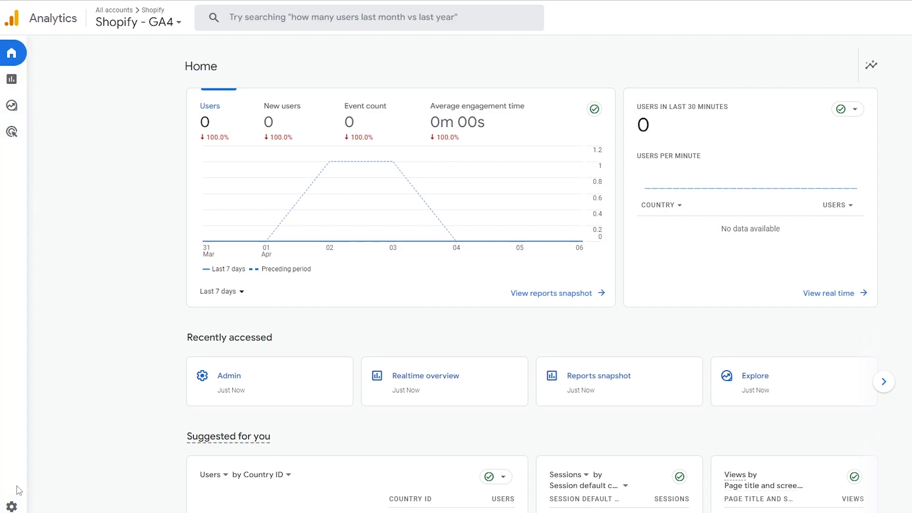
Open the Admin settings for the Shopify - GA4 property
click(12, 507)
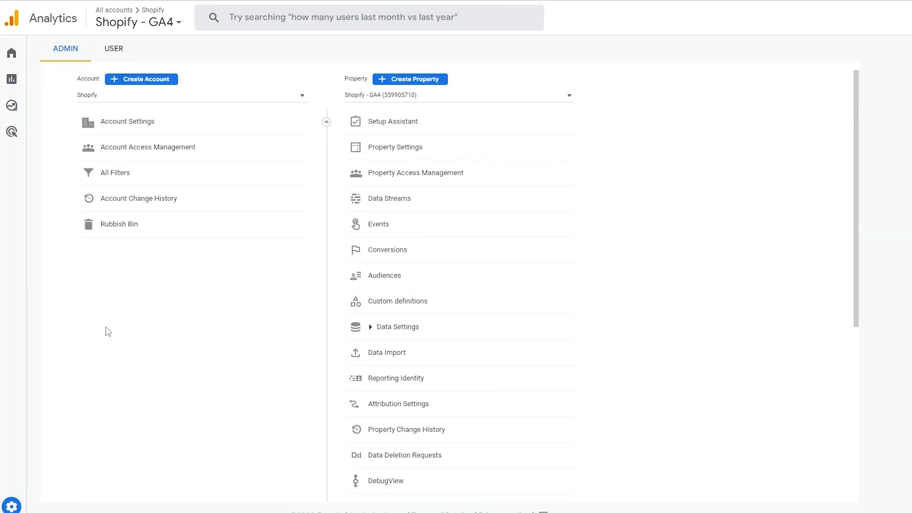
Start a new Analytics account and review the account setup sections
click(147, 80)
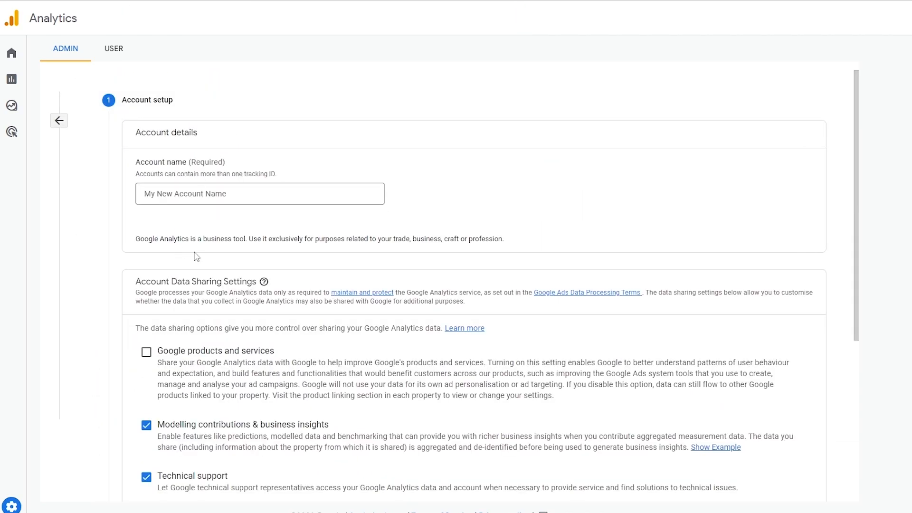
scroll(200, 257, down, 1)
drag(133, 80, 220, 100)
click(221, 100)
scroll(199, 152, down, 2)
drag(133, 143, 252, 140)
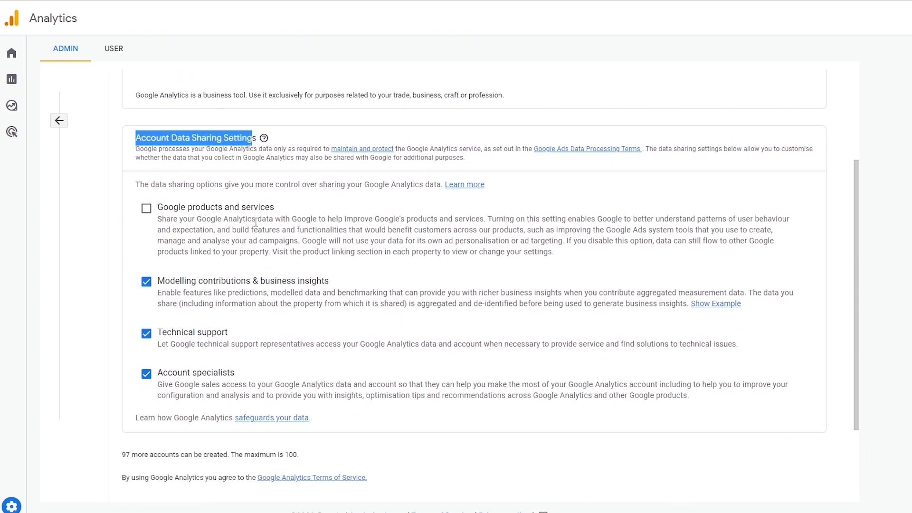
scroll(256, 238, down, 2)
drag(142, 443, 179, 444)
click(182, 447)
drag(125, 484, 184, 483)
click(205, 483)
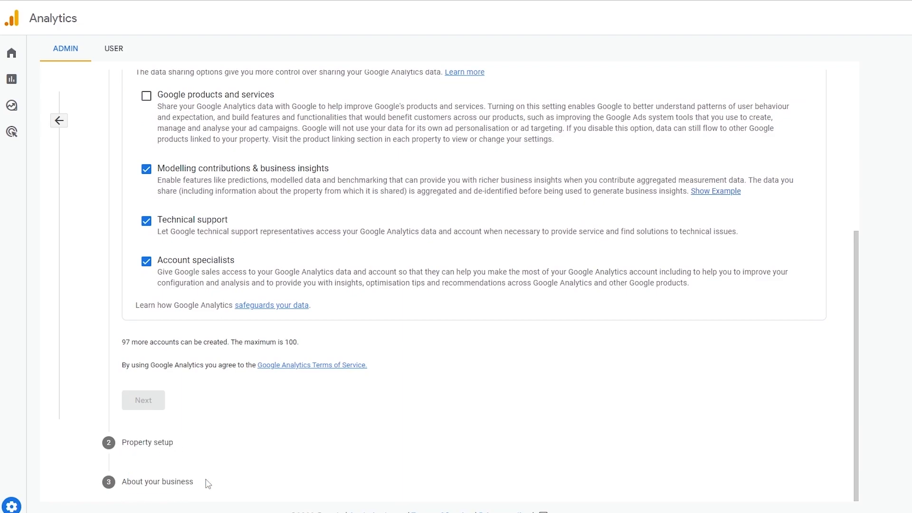
scroll(205, 481, up, 4)
Name the account Demo and enable data sharing with Google products and services
click(168, 194)
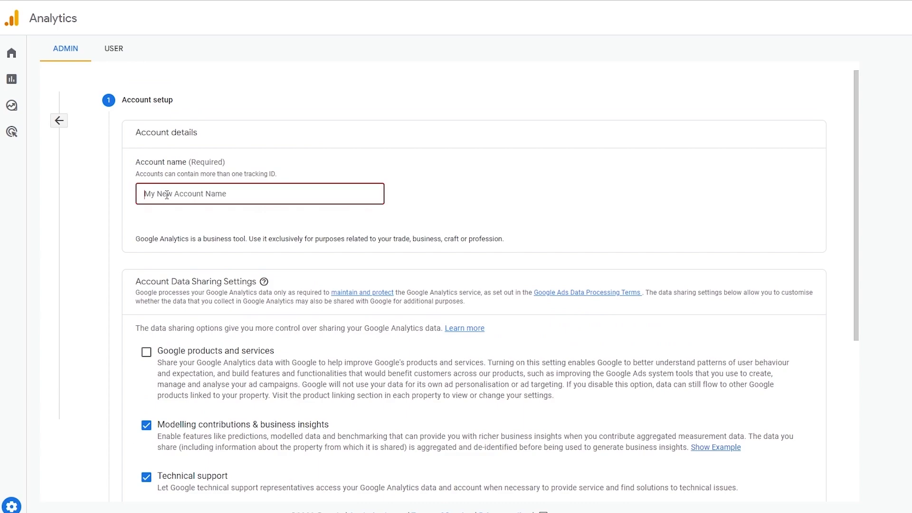
text(Demo)
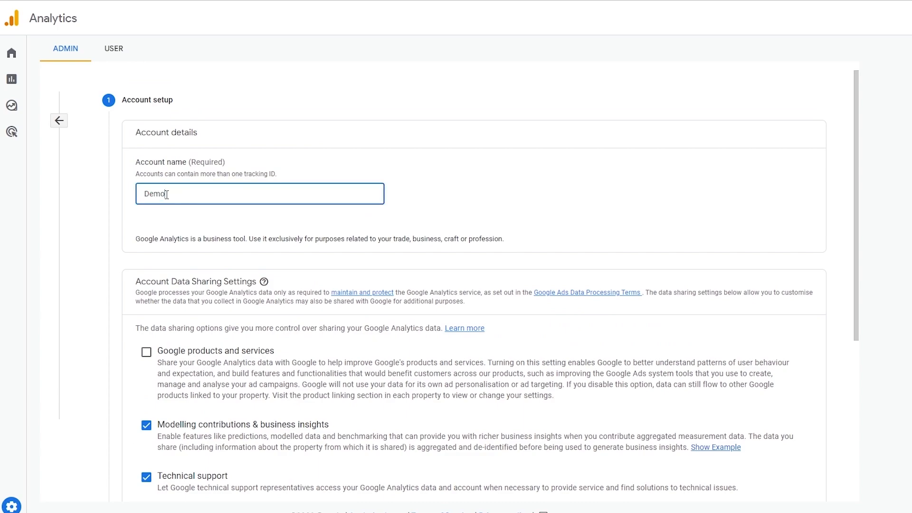
click(295, 170)
scroll(288, 172, down, 3)
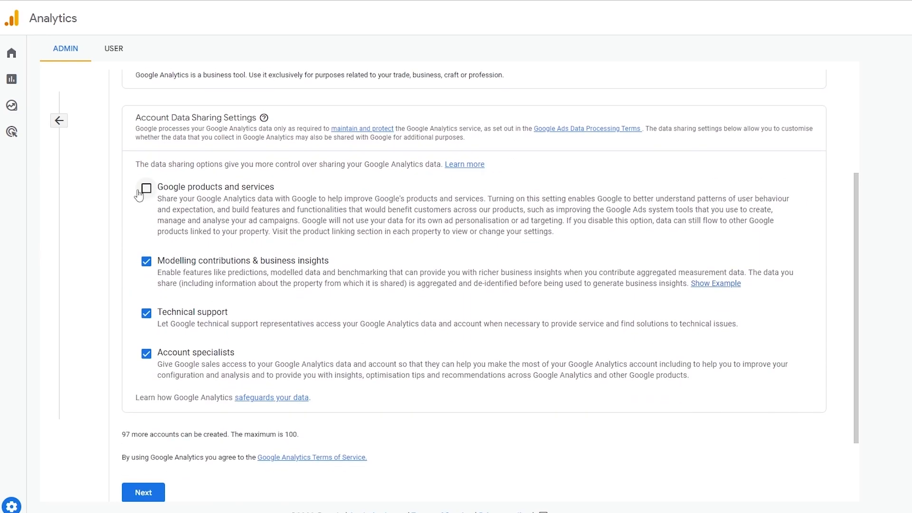
drag(136, 119, 250, 121)
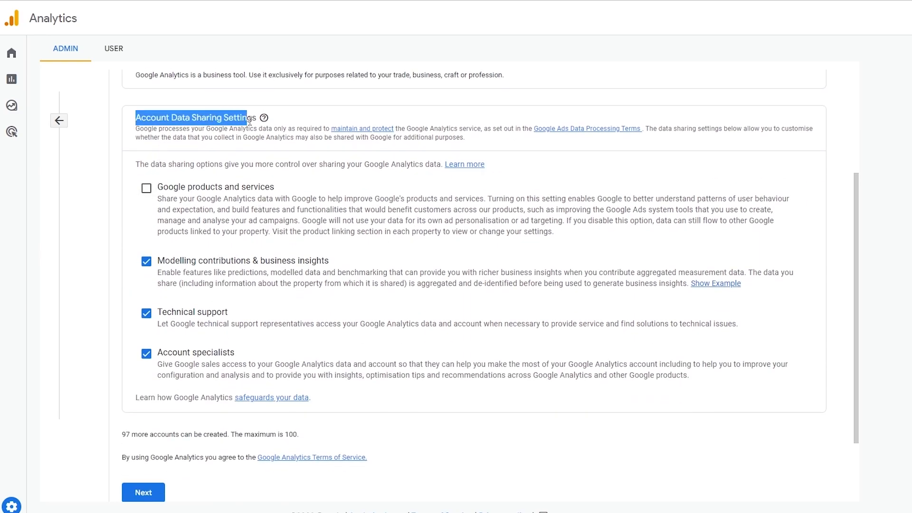
drag(158, 187, 267, 184)
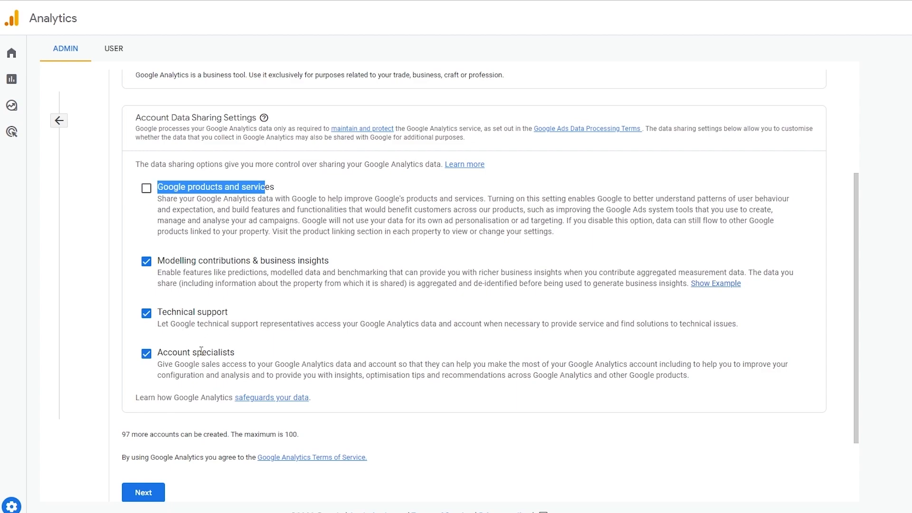
click(146, 188)
click(291, 191)
scroll(244, 259, down, 2)
Name the property Demo with US Dollar currency and continue to business details
click(155, 401)
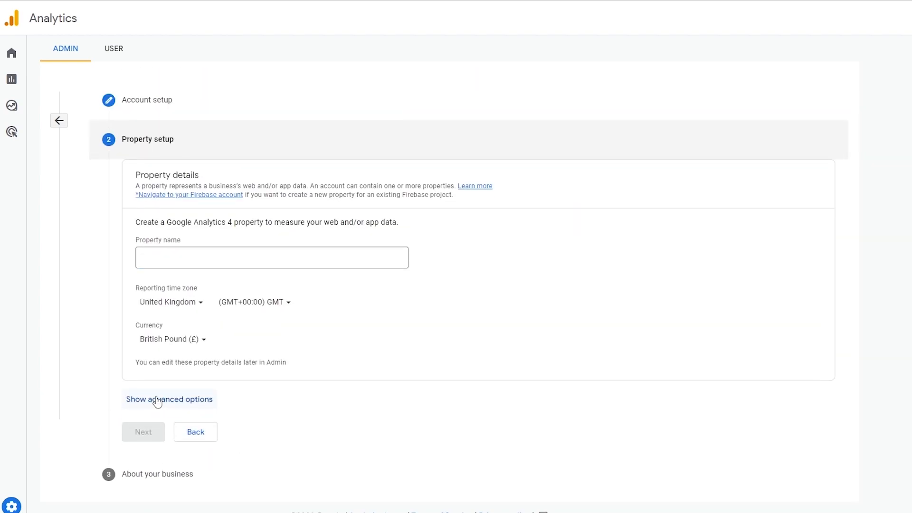
drag(137, 241, 183, 254)
click(183, 254)
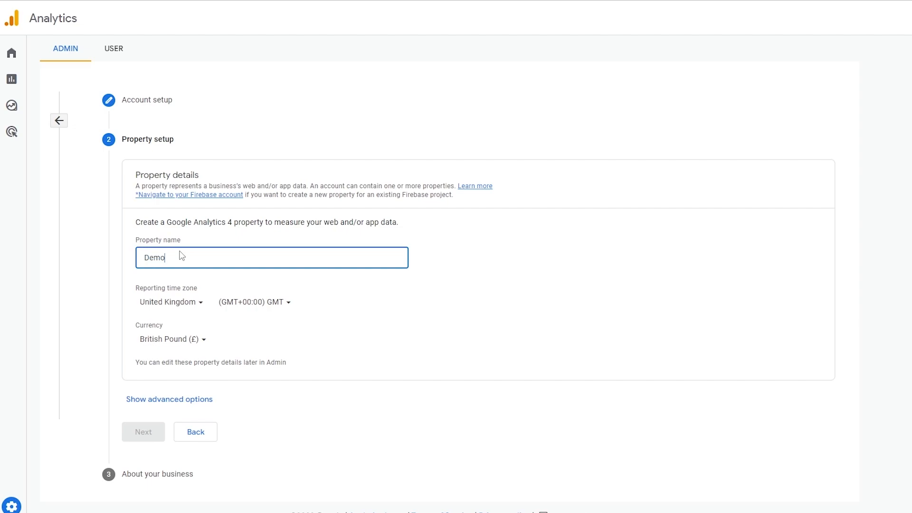
click(133, 294)
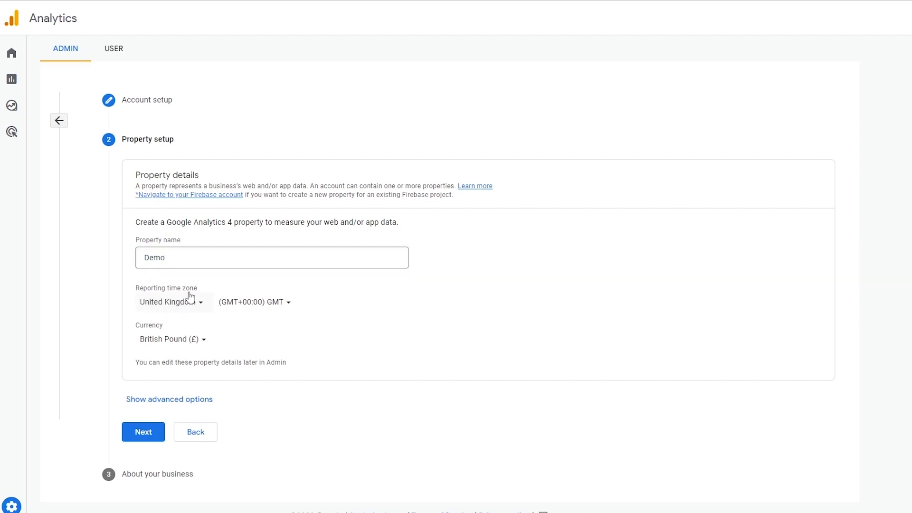
click(195, 341)
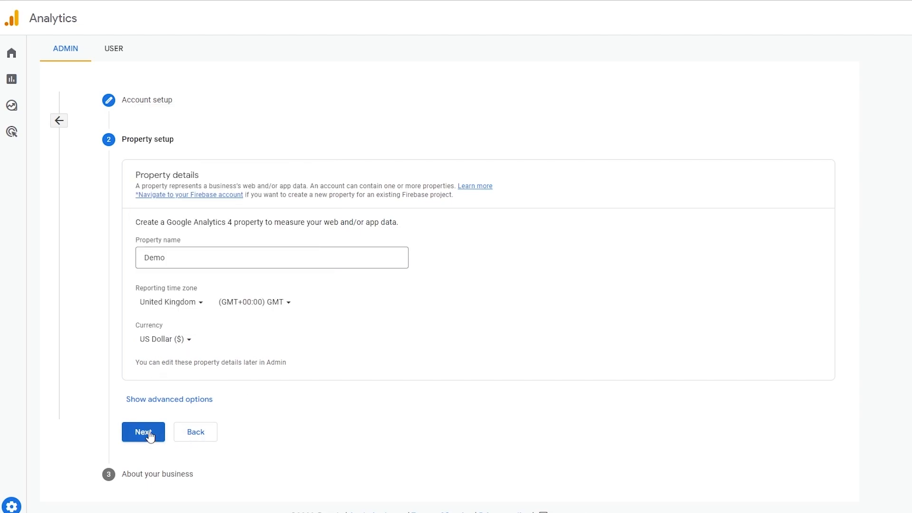
click(144, 433)
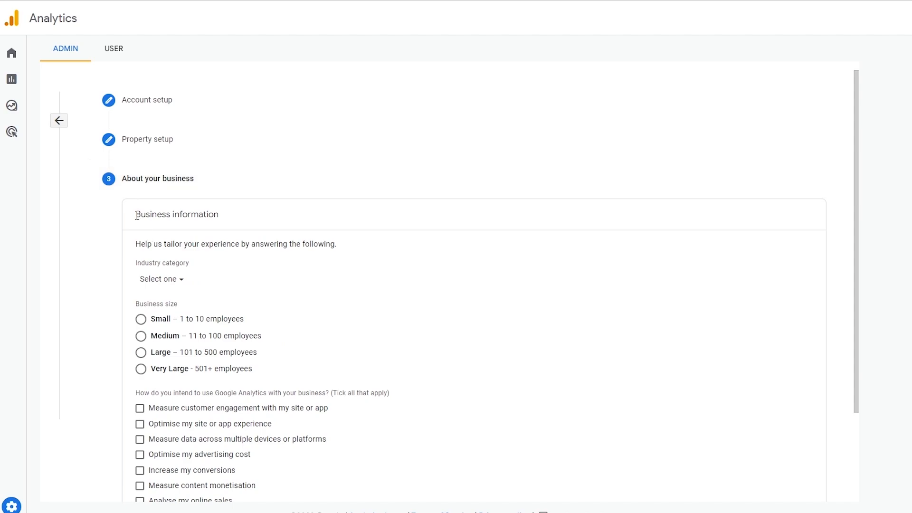
Set the business industry category to Computers & Electronics
drag(138, 217, 235, 222)
click(235, 222)
scroll(164, 326, down, 3)
click(160, 176)
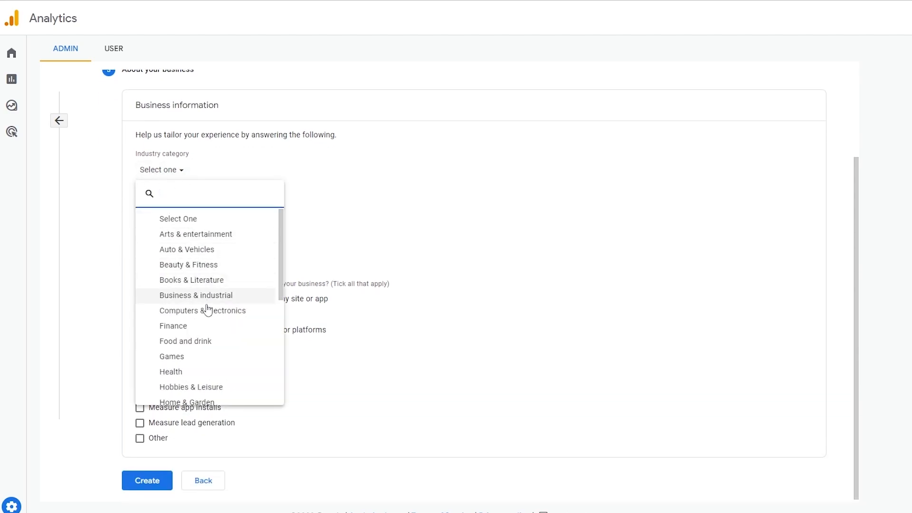
scroll(202, 333, down, 5)
scroll(194, 370, up, 5)
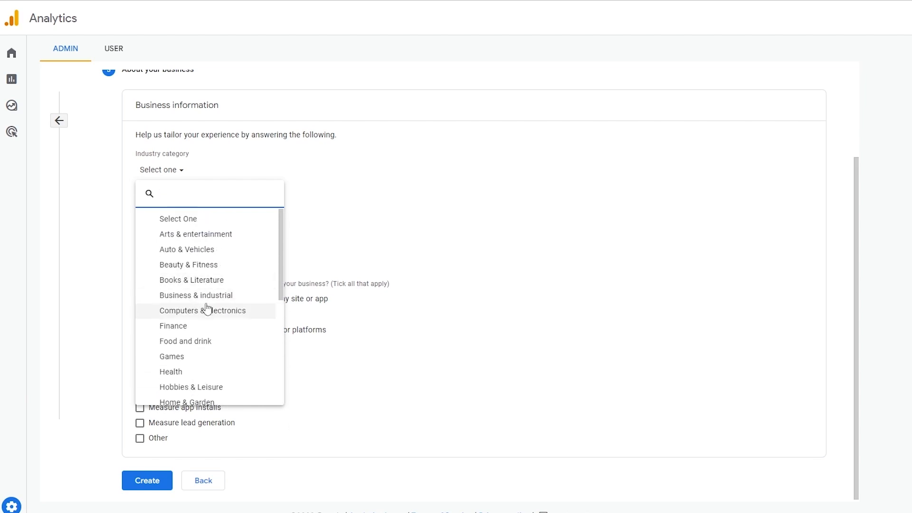
click(207, 313)
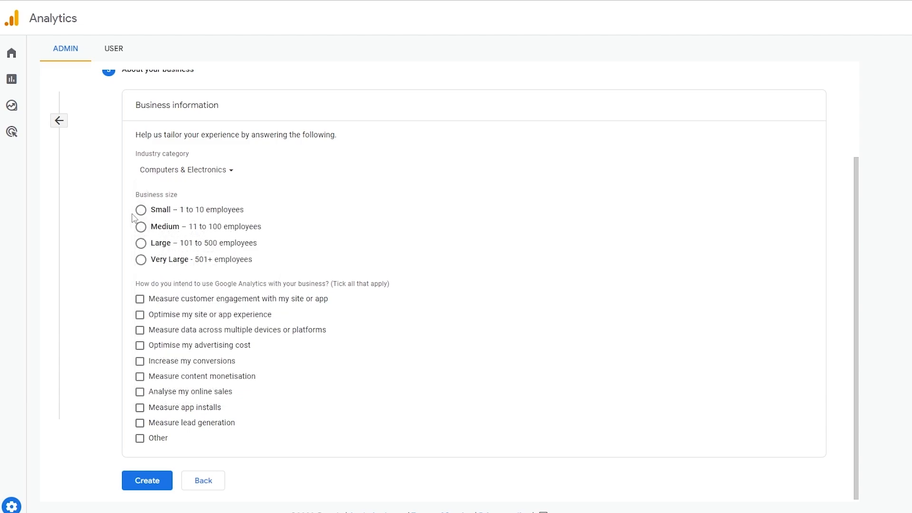
Choose Medium business size and tick engagement, site experience and cross-device measurement goals
click(142, 227)
drag(137, 284, 390, 291)
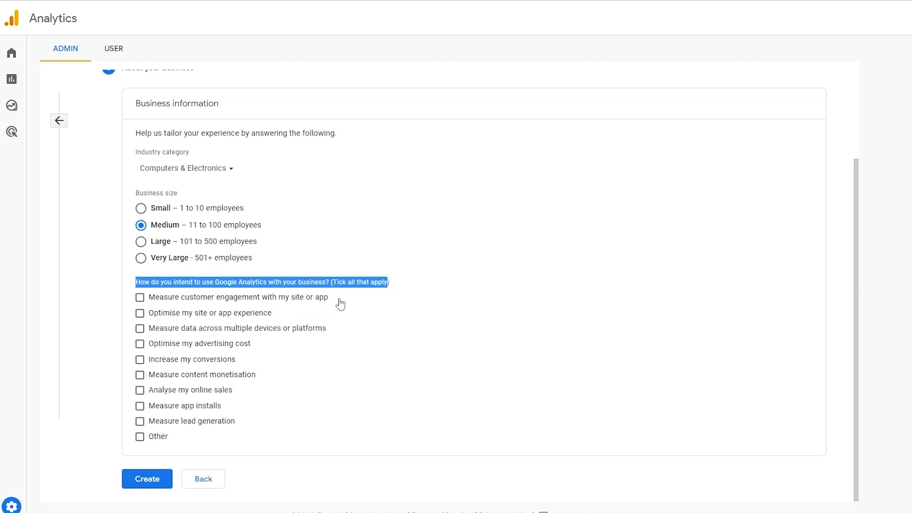
click(398, 282)
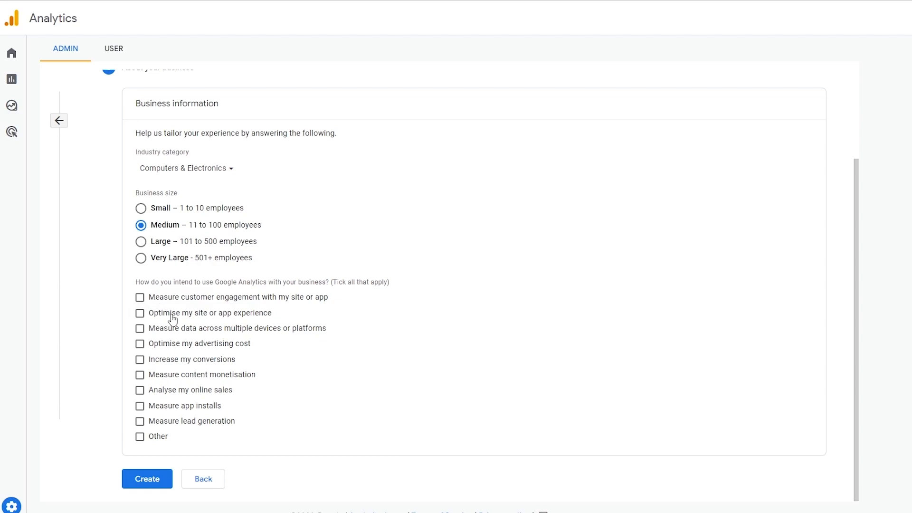
click(140, 314)
click(140, 297)
click(139, 329)
Submit the Demo account, accepting both data protection terms and the Terms of Service
click(147, 481)
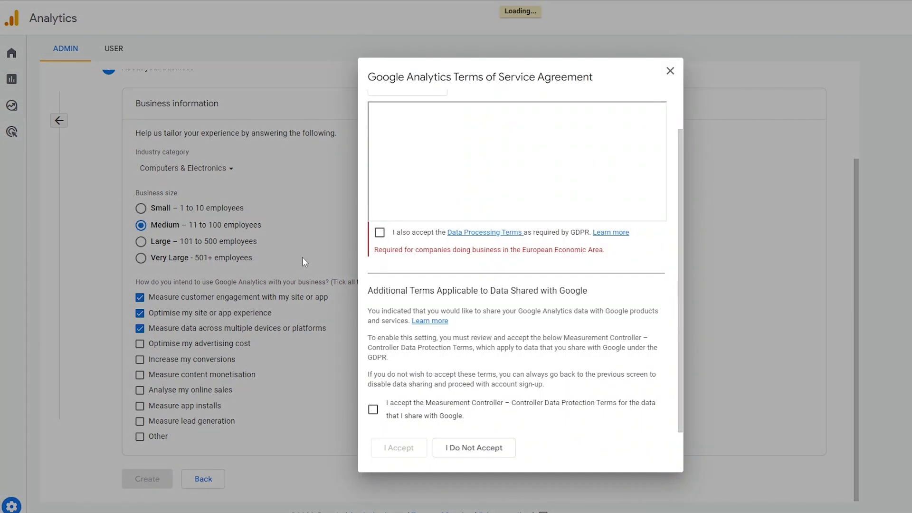
click(380, 232)
scroll(426, 408, down, 3)
scroll(426, 409, down, 10)
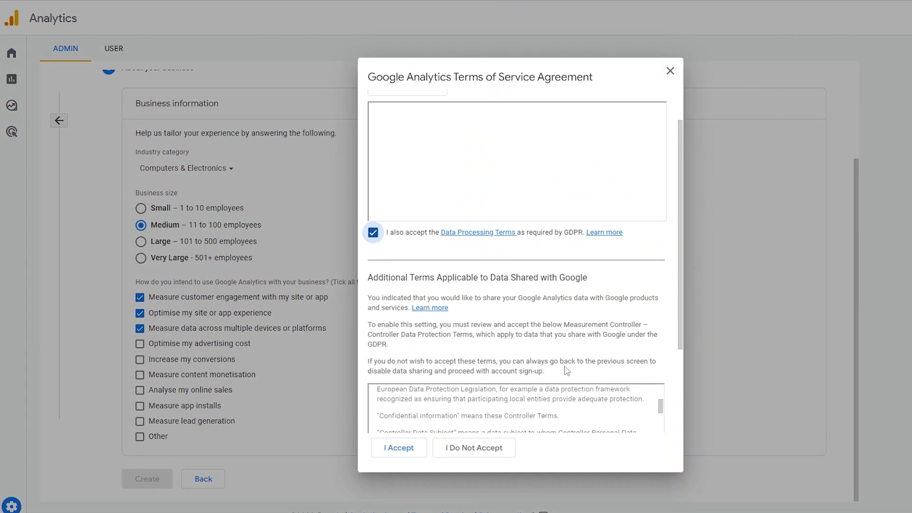
click(373, 409)
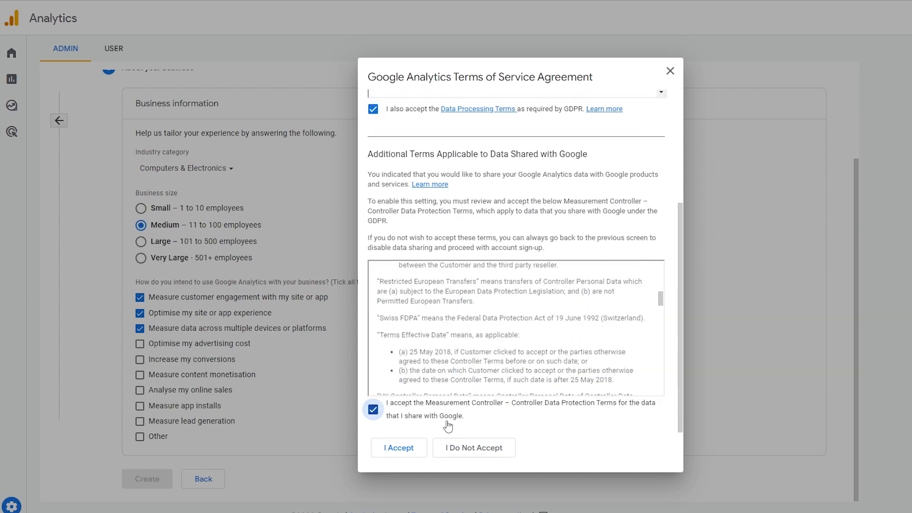
click(395, 451)
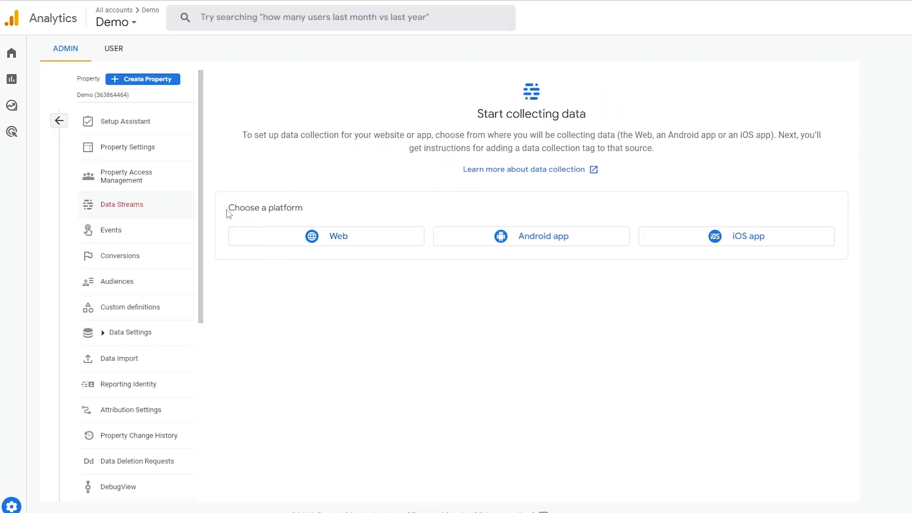
Create a Web stream named 'The Esker' for the-esker.myshopify.com
drag(228, 214, 323, 215)
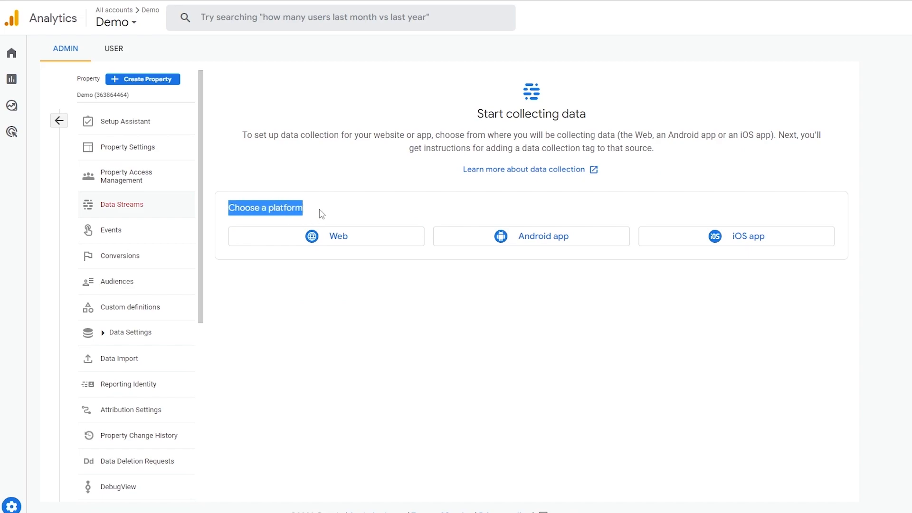
click(321, 214)
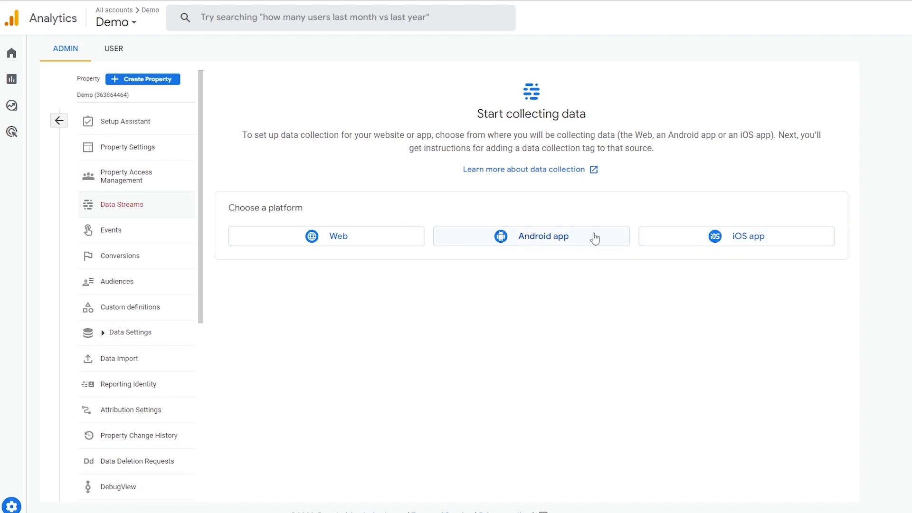
click(298, 237)
click(383, 110)
click(353, 111)
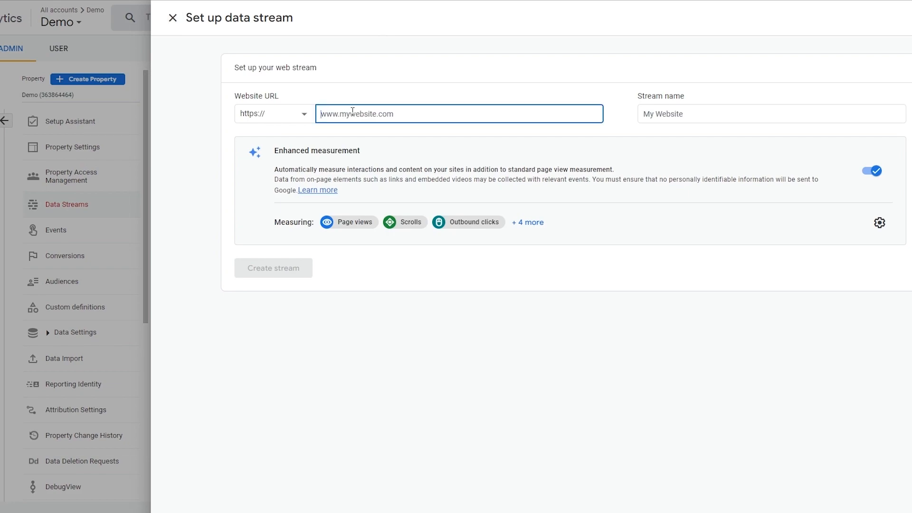
click(665, 118)
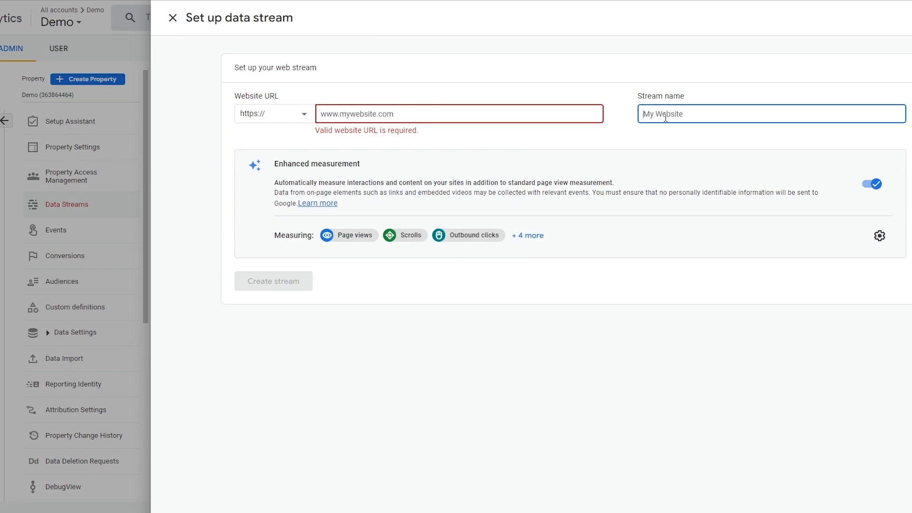
text(The Esker)
click(531, 112)
text(the-esker.myshopify.com)
click(282, 275)
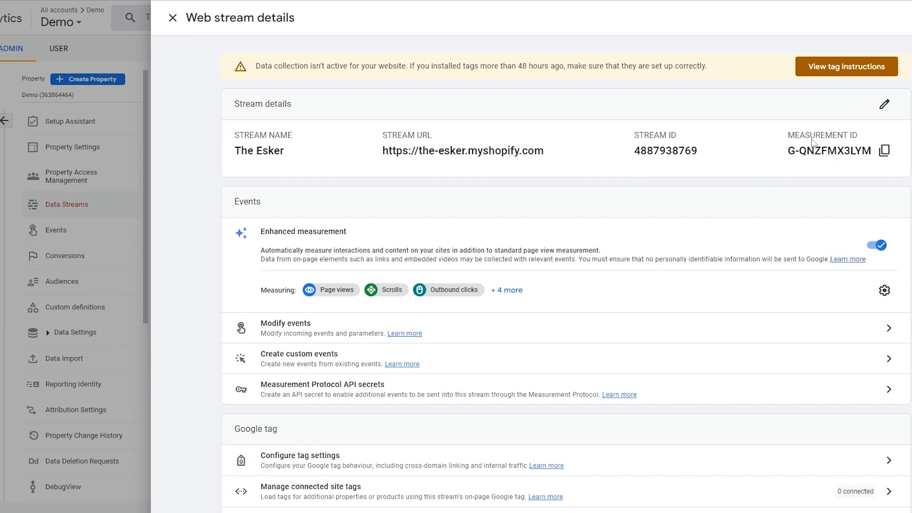
Copy the measurement ID and select the Google tag code under Install manually
click(878, 154)
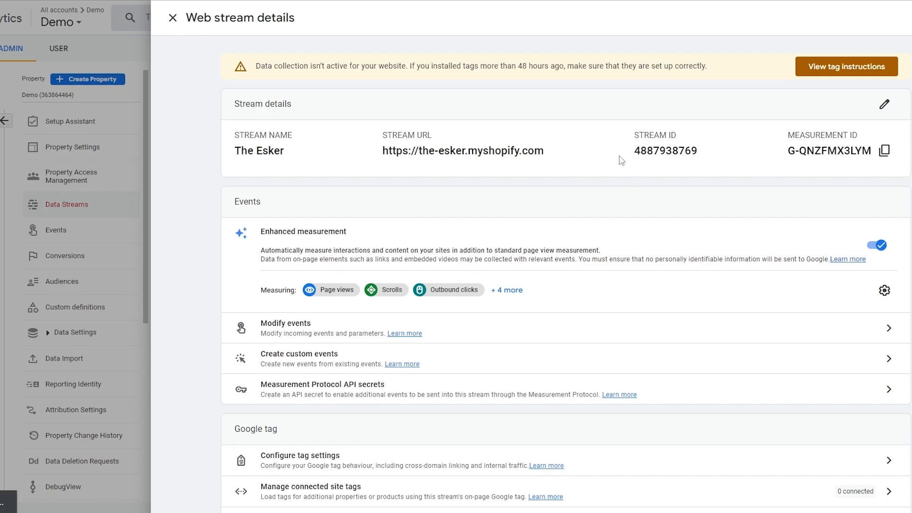
click(847, 66)
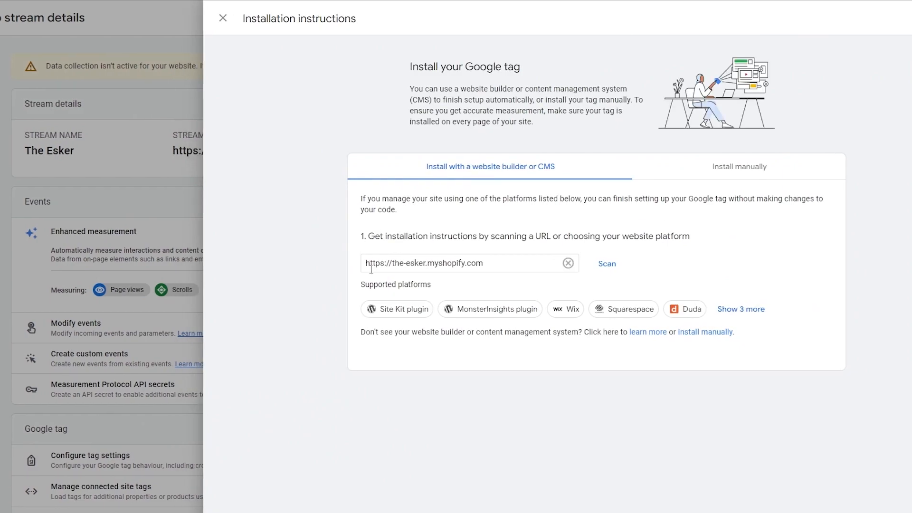
click(755, 172)
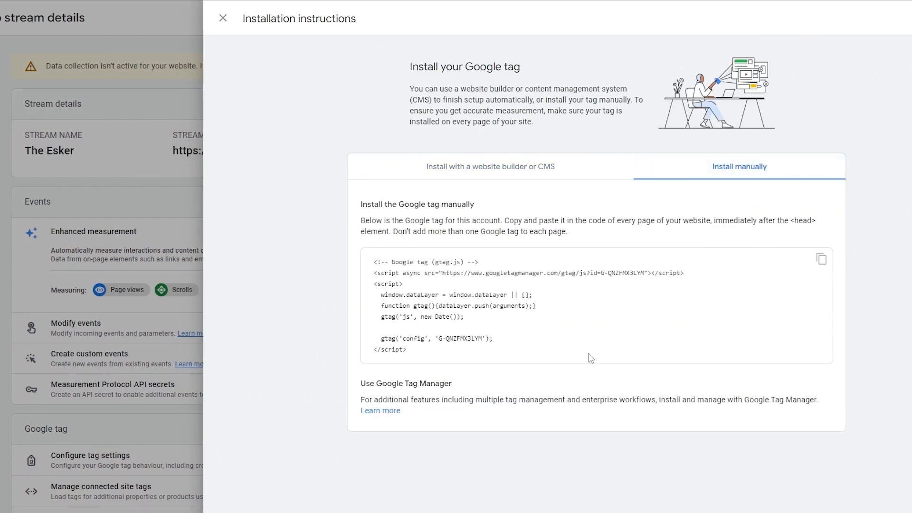
drag(411, 357, 371, 267)
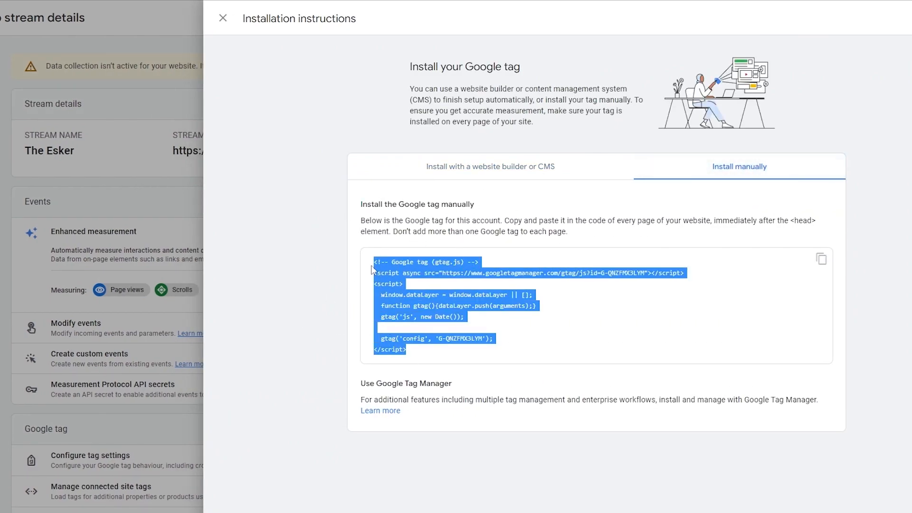
click(97, 194)
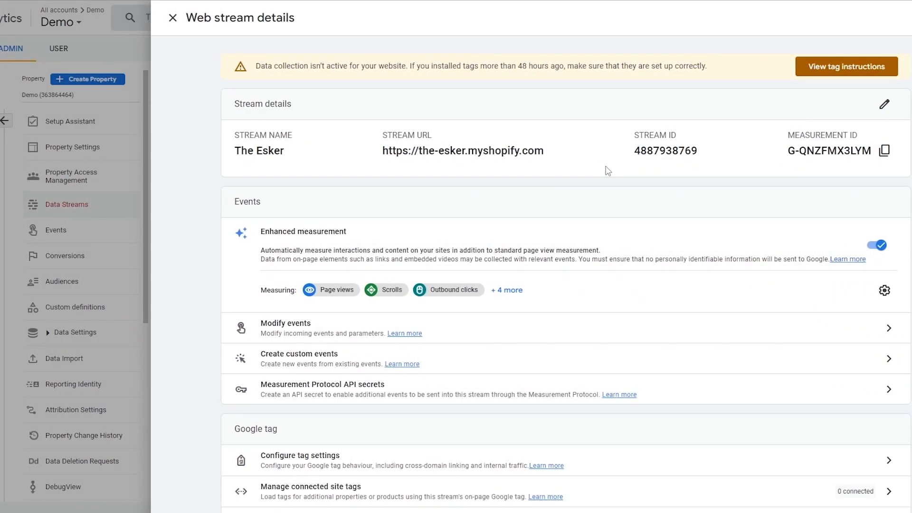
Go to Shopify in a new tab and open The Esker store's admin
key(ctrl+t)
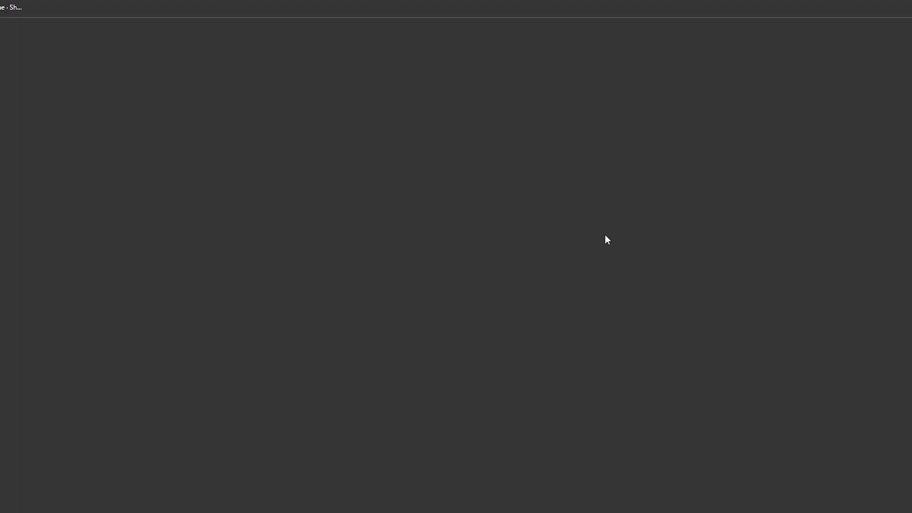
text(s)
key(Return)
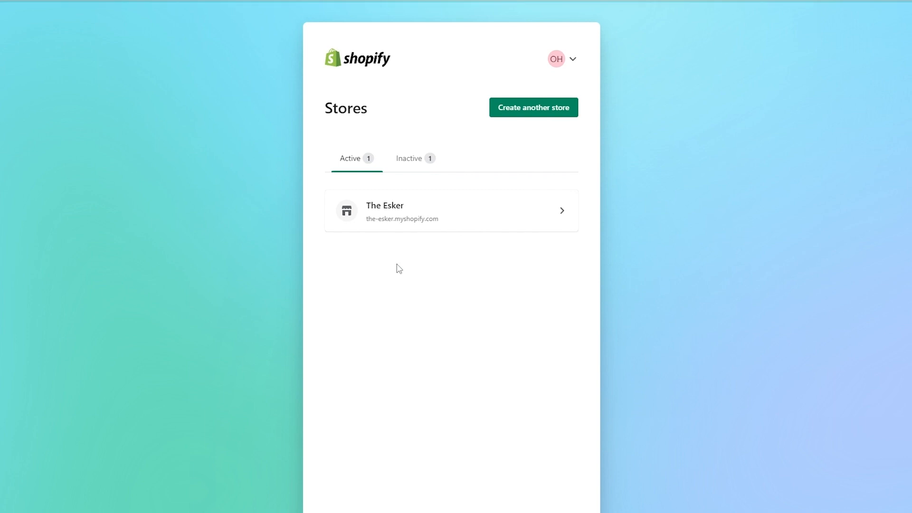
click(444, 218)
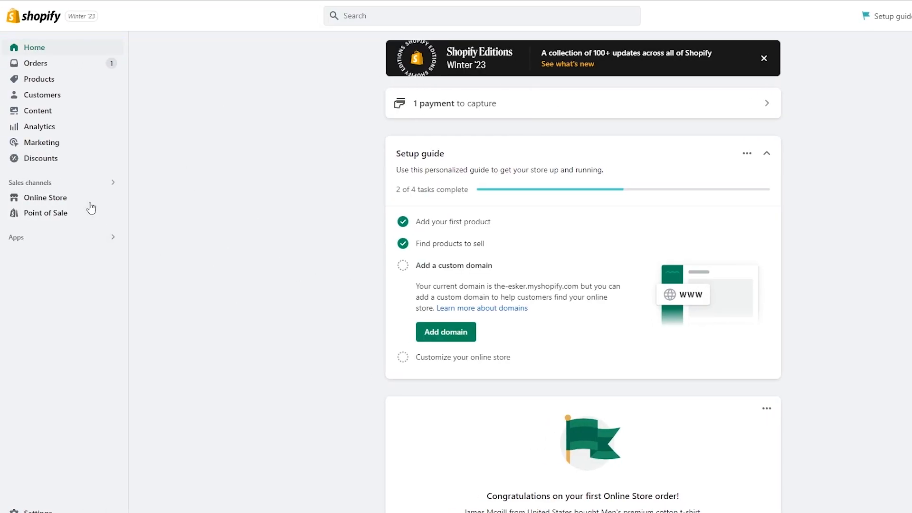
Reach Online Store Preferences and the Google Analytics section
click(48, 192)
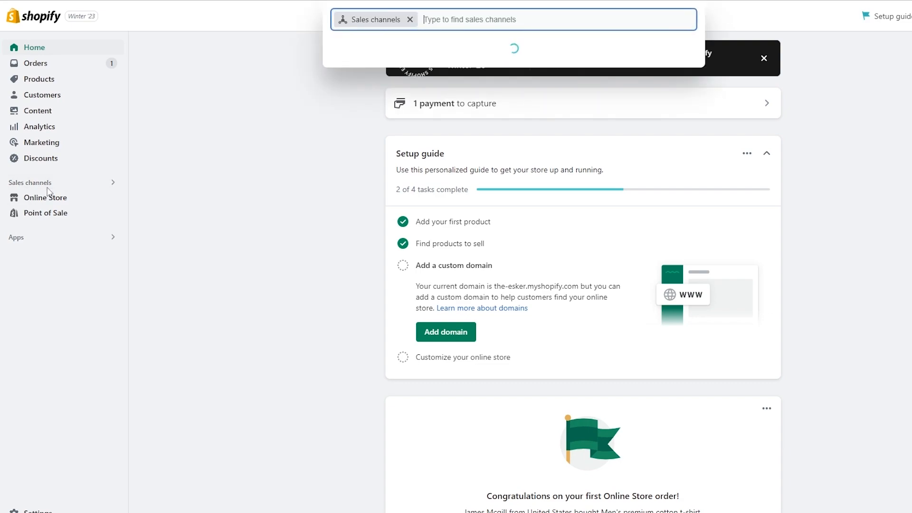
click(248, 193)
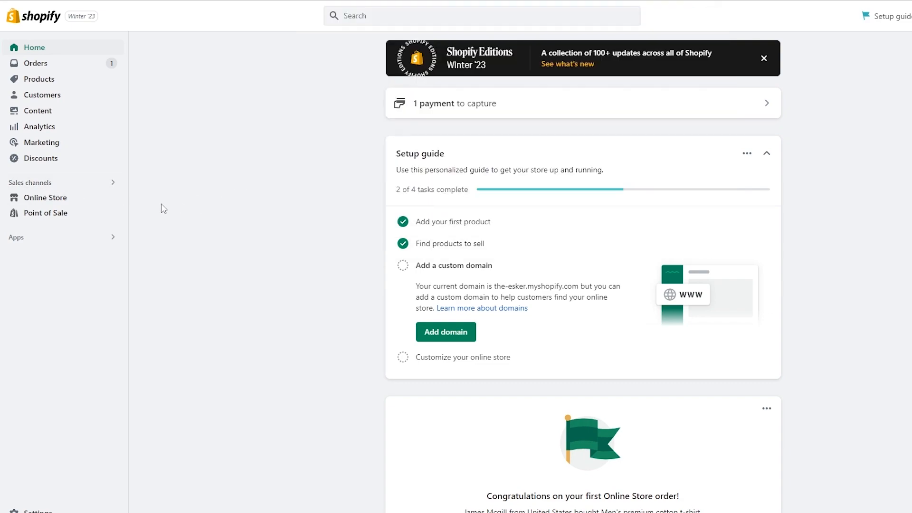
click(59, 207)
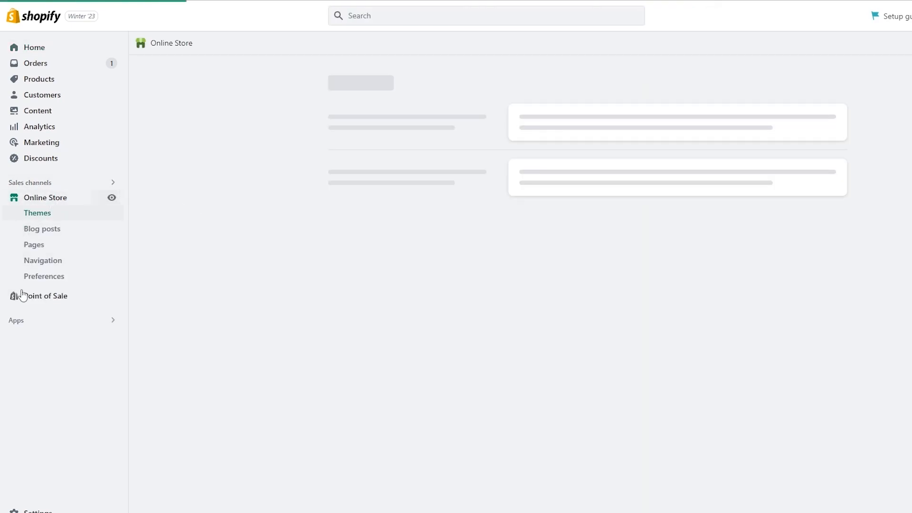
click(46, 280)
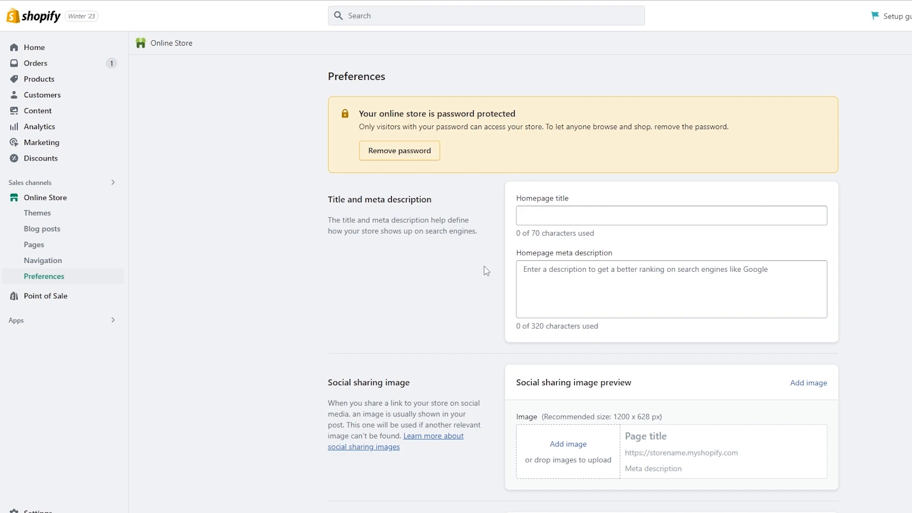
scroll(487, 271, down, 7)
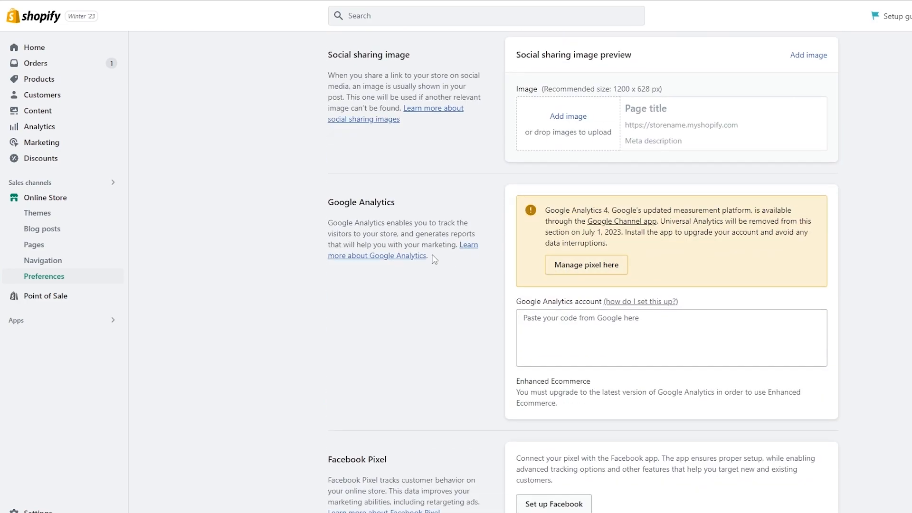
drag(331, 205, 405, 206)
click(577, 265)
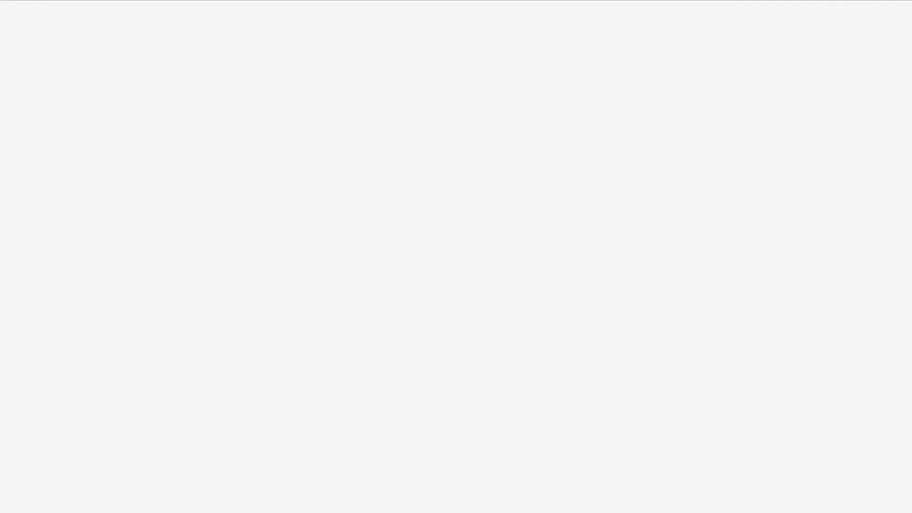
Copy the full Google tag snippet from the Install manually instructions
click(544, 322)
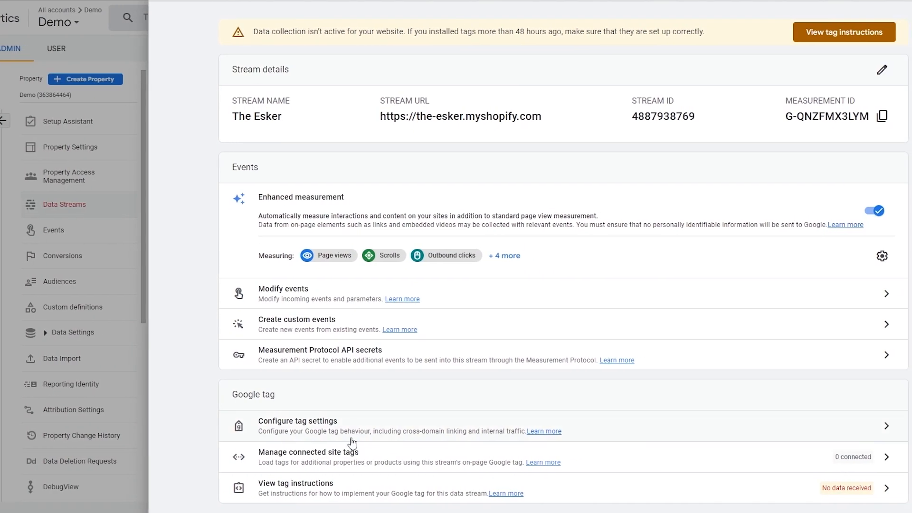
scroll(338, 467, up, 1)
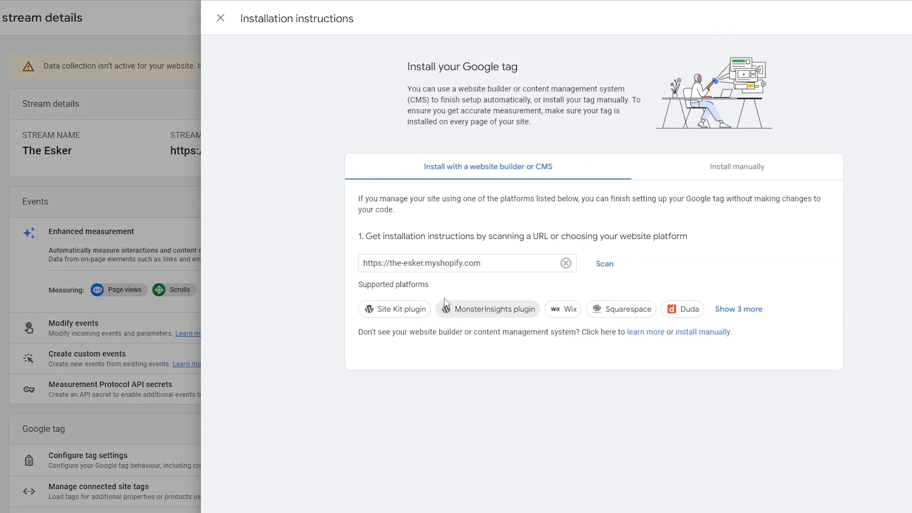
click(694, 172)
drag(409, 359, 361, 261)
right_click(393, 265)
click(436, 276)
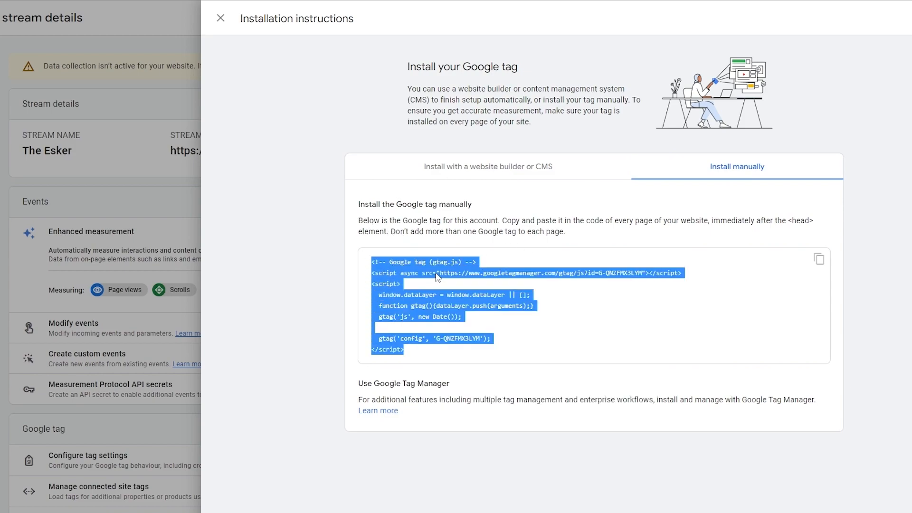
Paste the tag code into Shopify's Google Analytics account box and save preferences
click(616, 328)
key(ctrl+v)
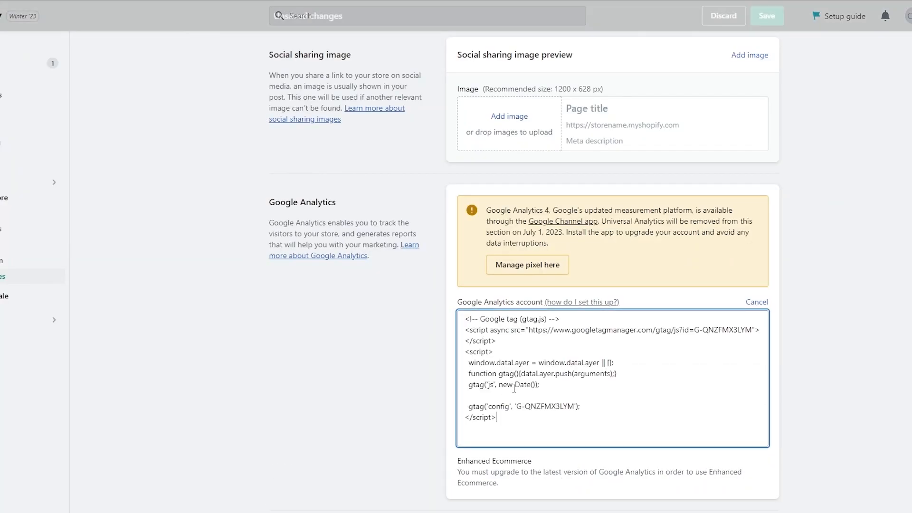
scroll(496, 395, down, 4)
click(659, 377)
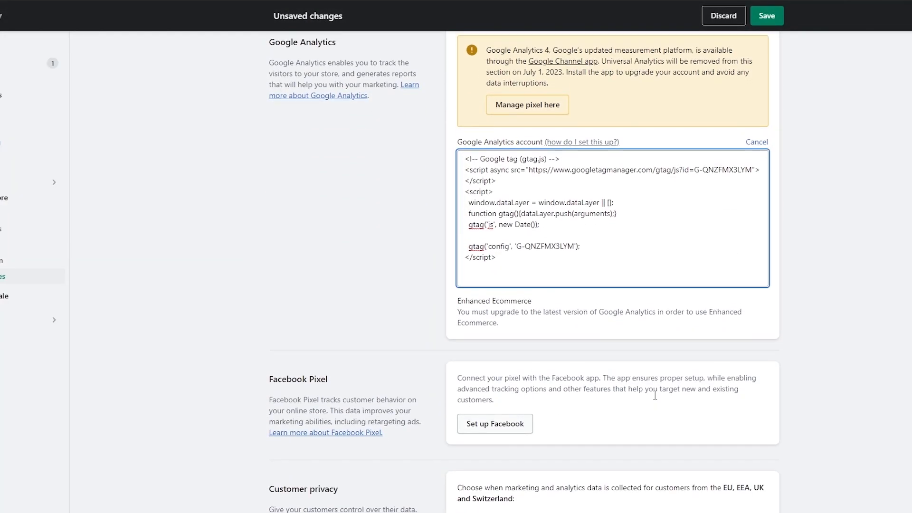
scroll(656, 399, up, 3)
click(767, 16)
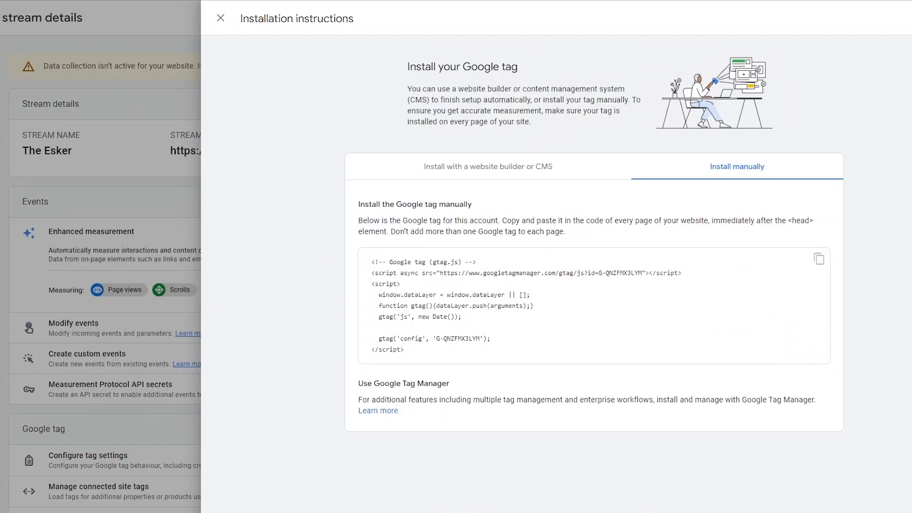
Close the tag instructions and stream details and return to Admin
click(193, 113)
click(121, 87)
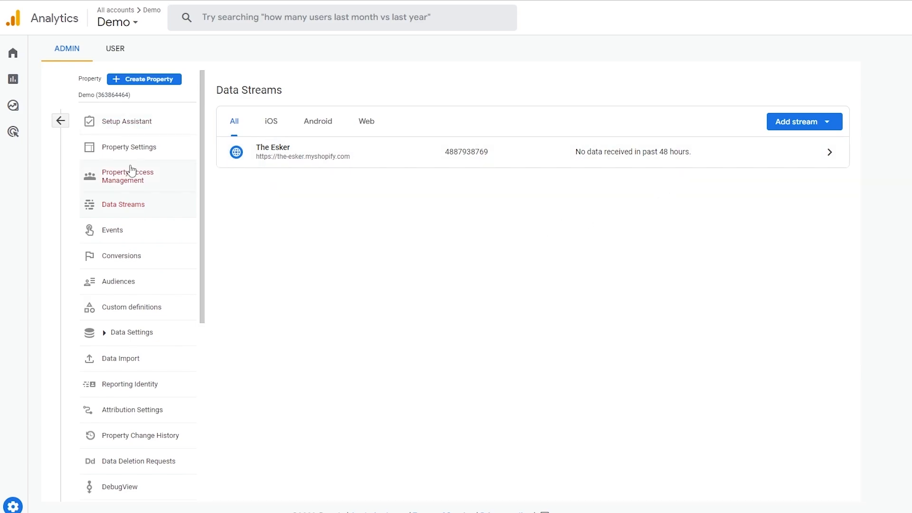
scroll(126, 171, down, 3)
scroll(122, 224, up, 3)
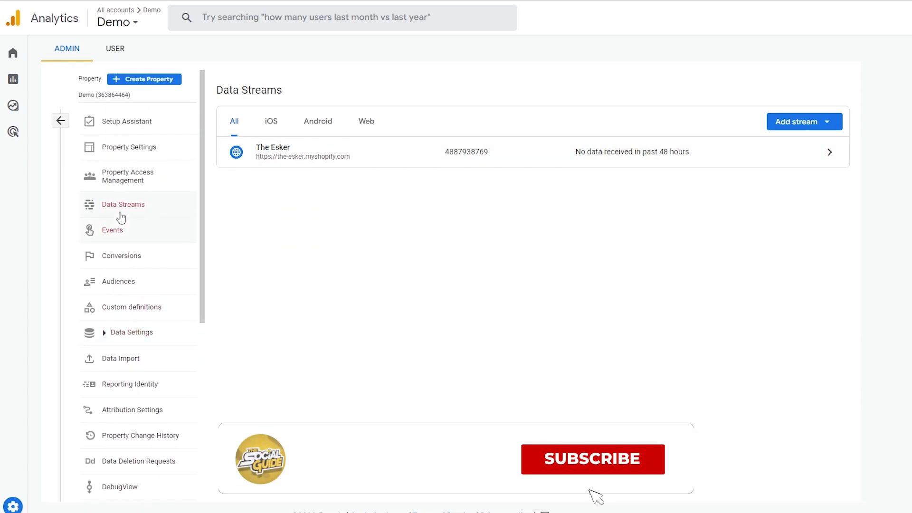
click(28, 508)
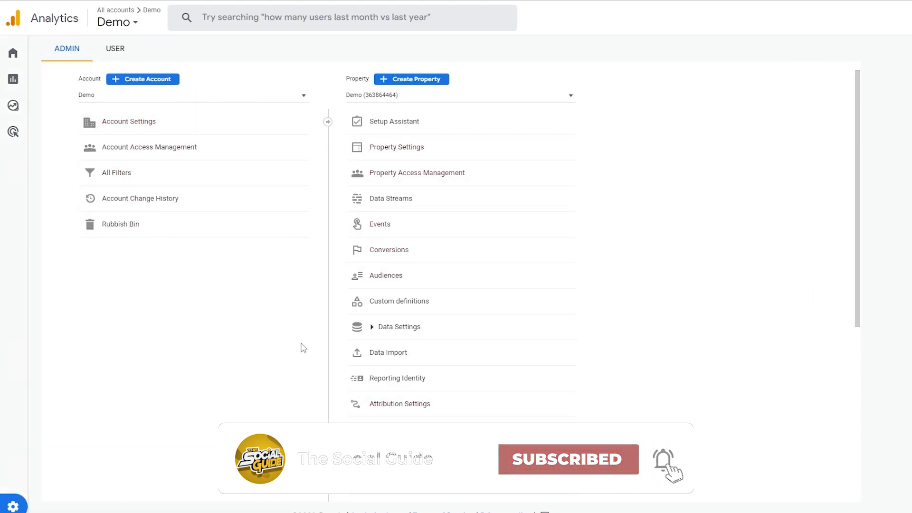
Switch to another Analytics account and open its Google Ads links page
click(297, 97)
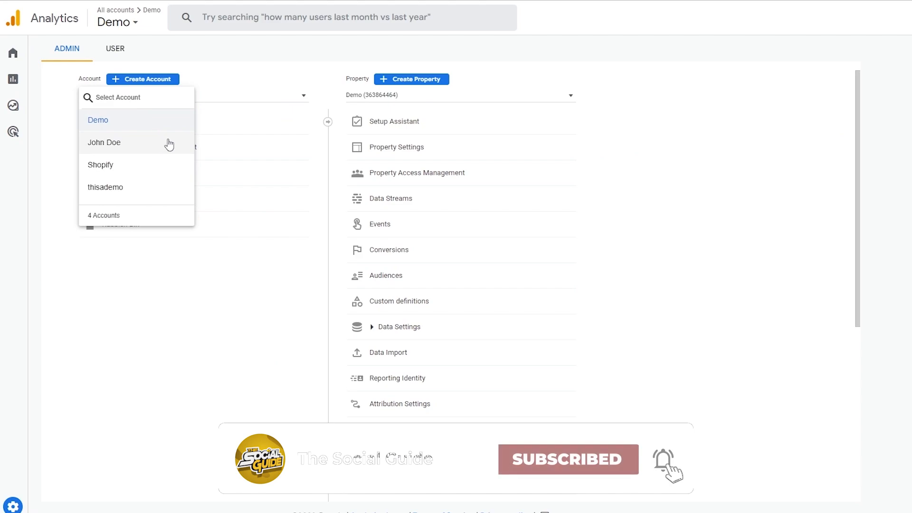
click(139, 167)
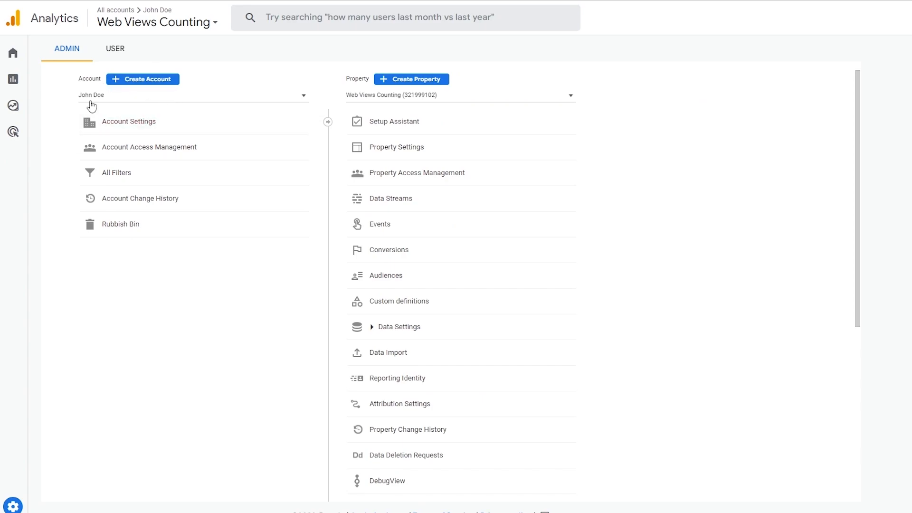
scroll(377, 230, down, 5)
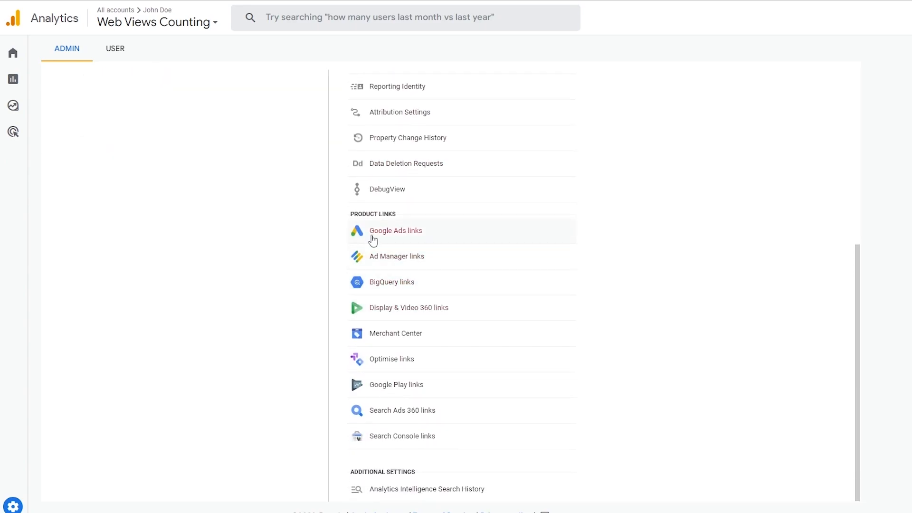
scroll(373, 254, up, 2)
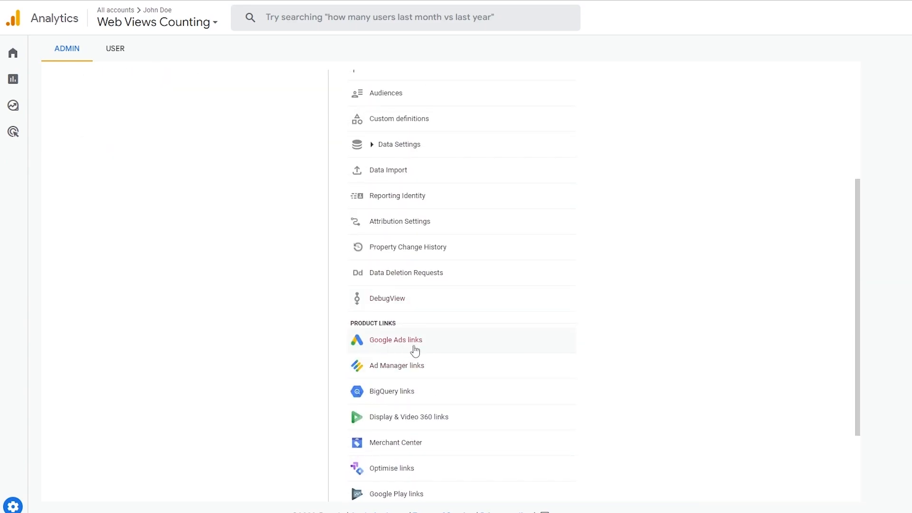
scroll(414, 355, up, 1)
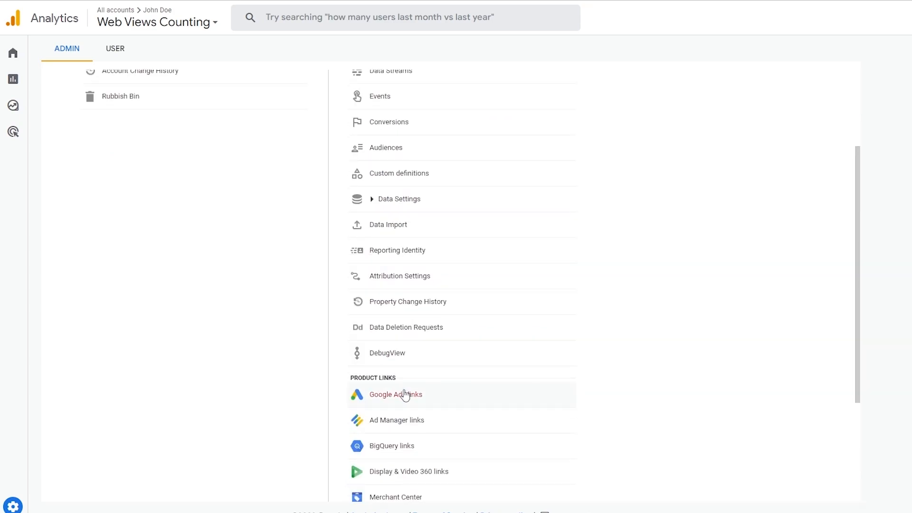
click(401, 393)
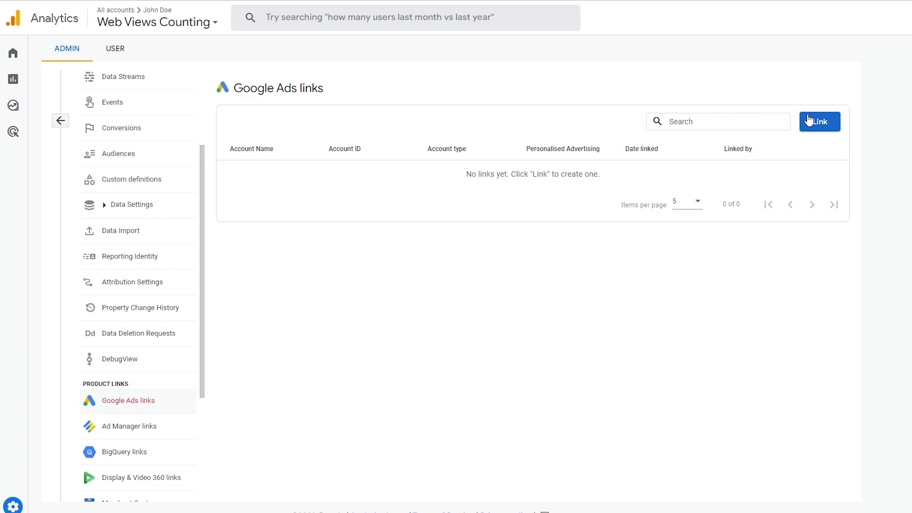
Begin a new Google Ads link and pick the managed Google Ads account as step one
click(816, 125)
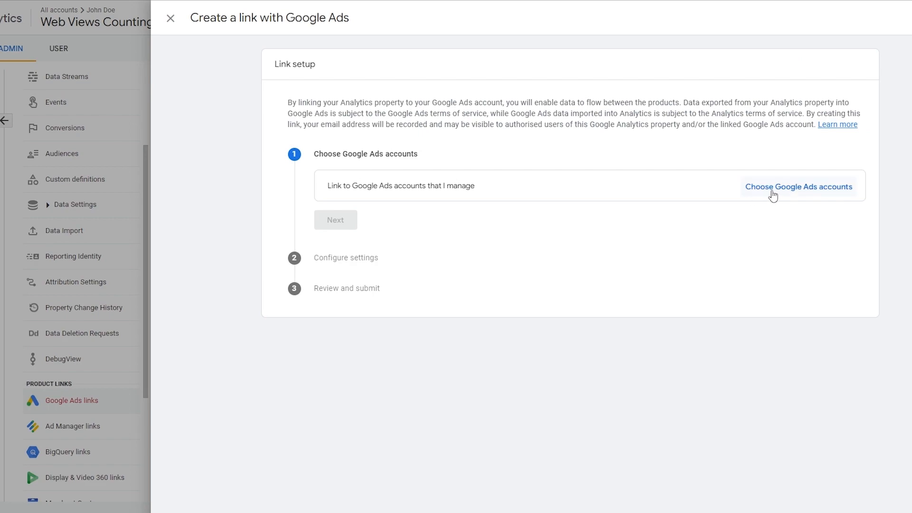
click(772, 190)
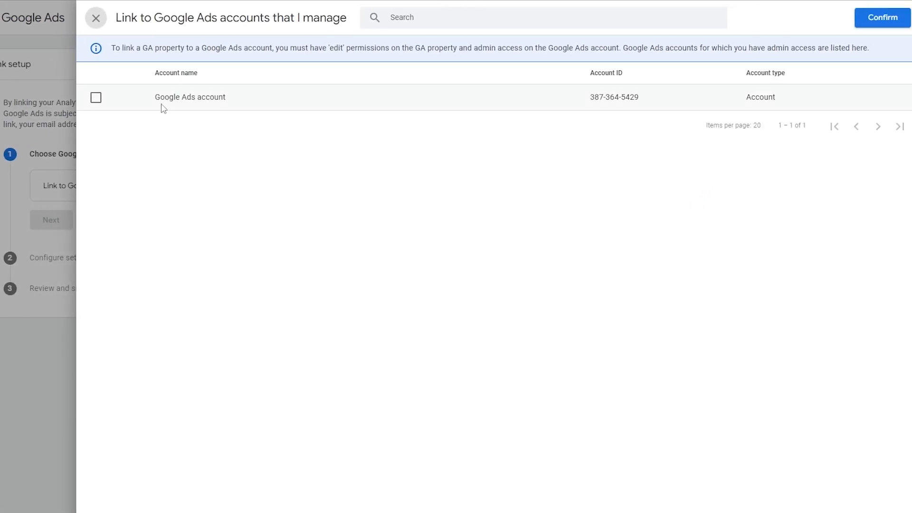
click(96, 98)
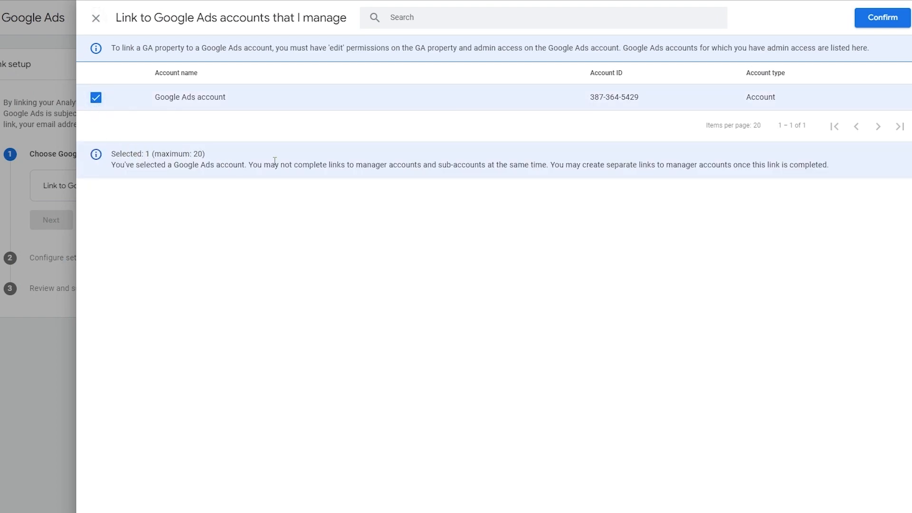
click(883, 19)
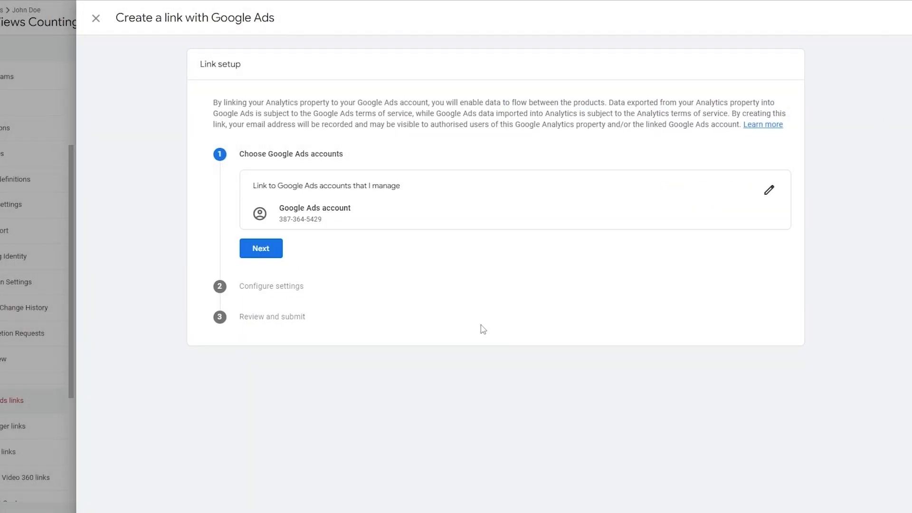
Keep personalised advertising and auto-tagging enabled, review, and submit the Google Ads link
click(265, 259)
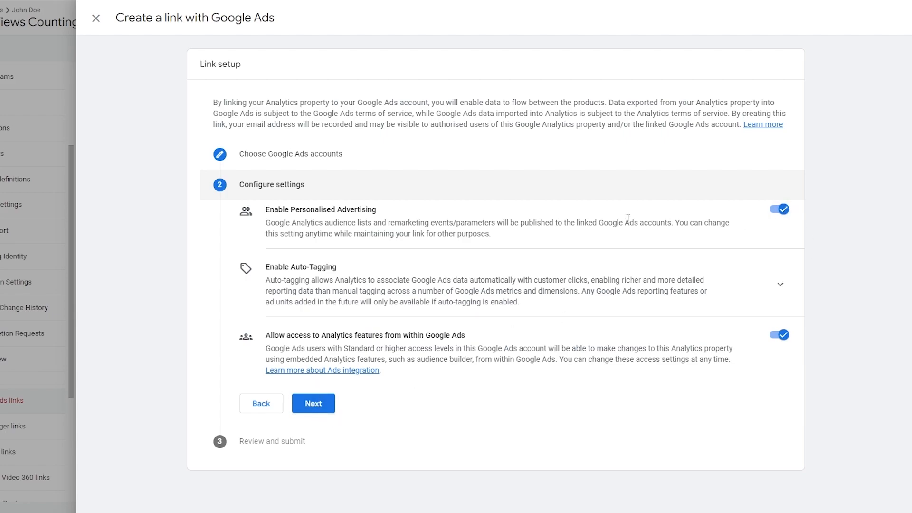
drag(266, 214, 384, 215)
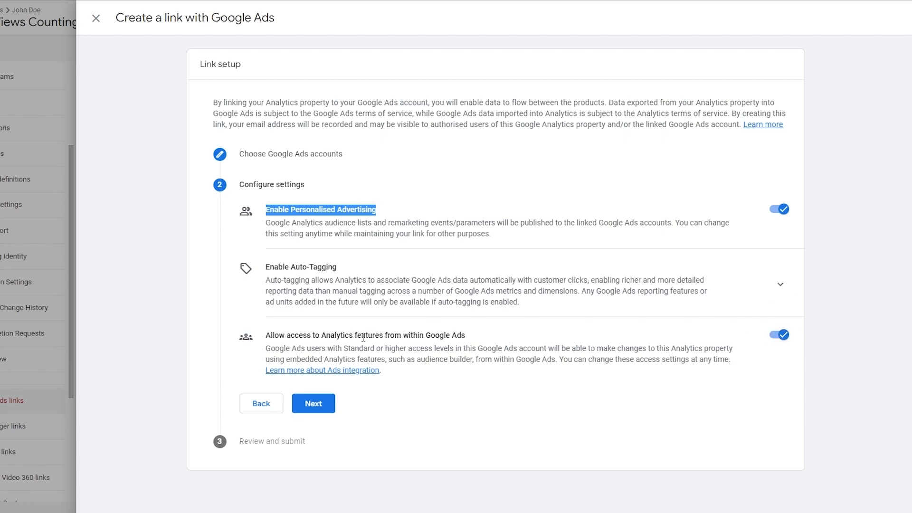
click(781, 285)
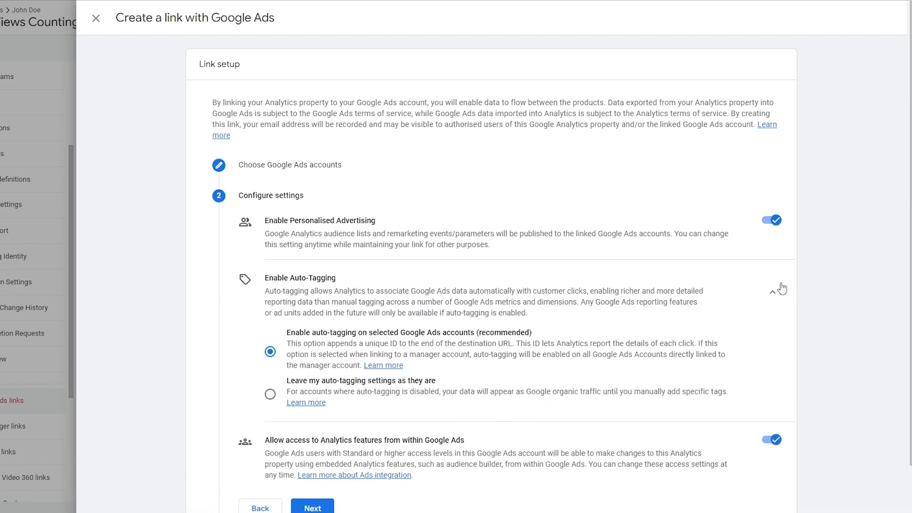
scroll(366, 378, down, 2)
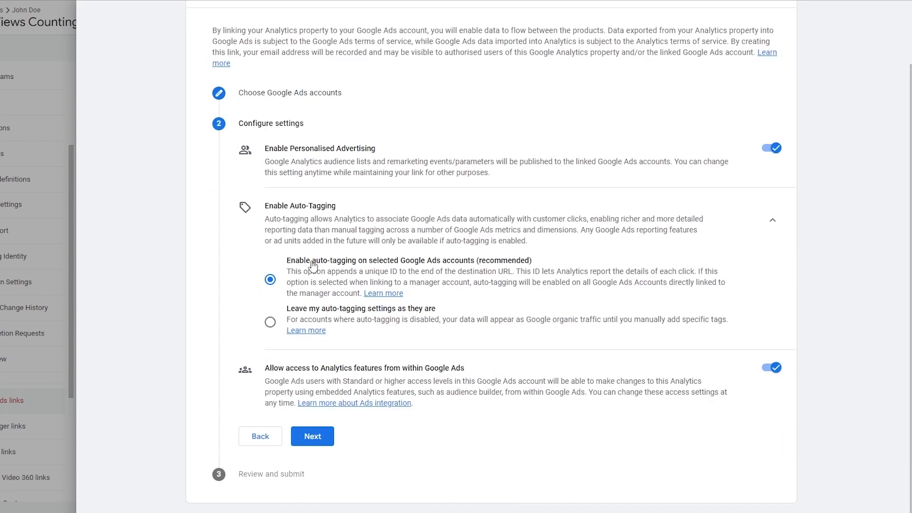
click(312, 435)
scroll(333, 380, down, 1)
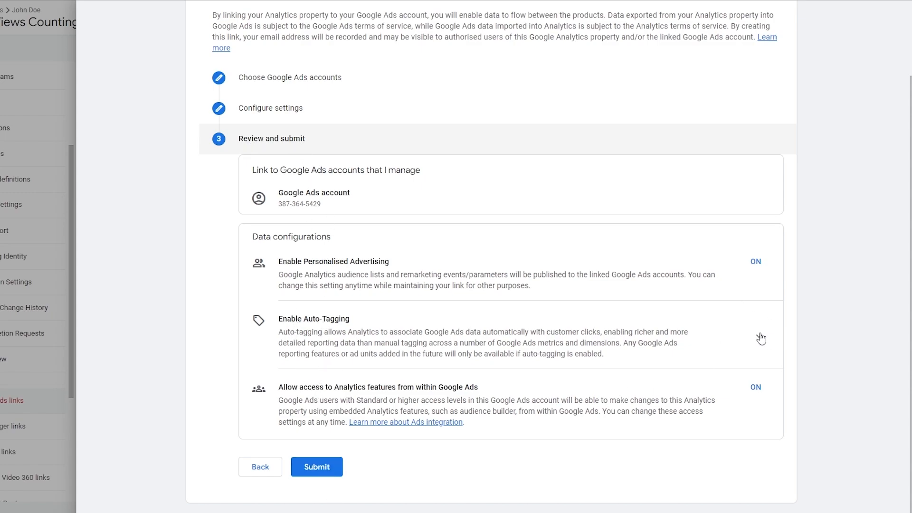
click(316, 466)
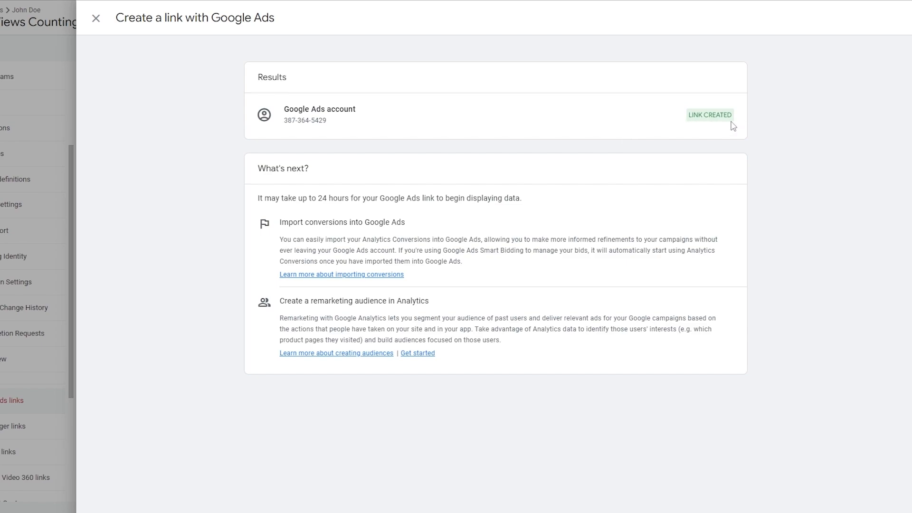
Close the Create a link results panel
click(95, 18)
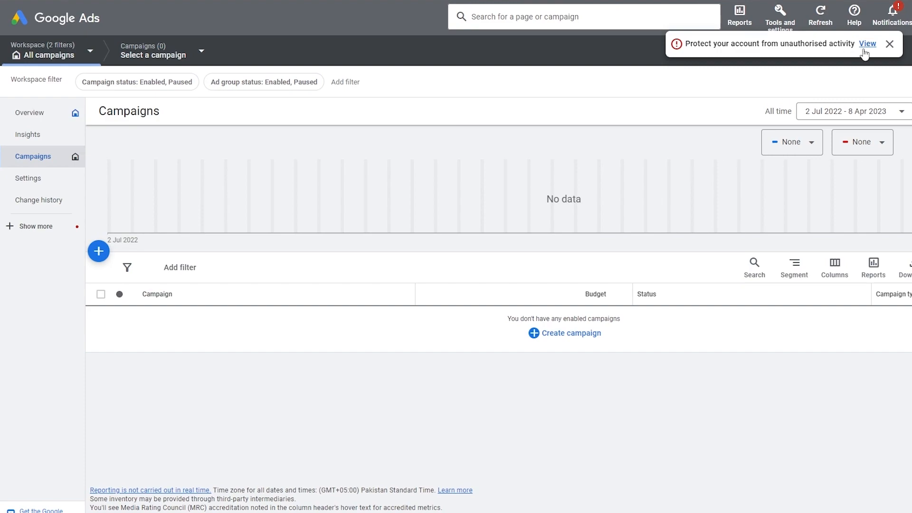
In Google Ads Linked accounts, open Manage & link for the Google Analytics (GA4) property
click(890, 44)
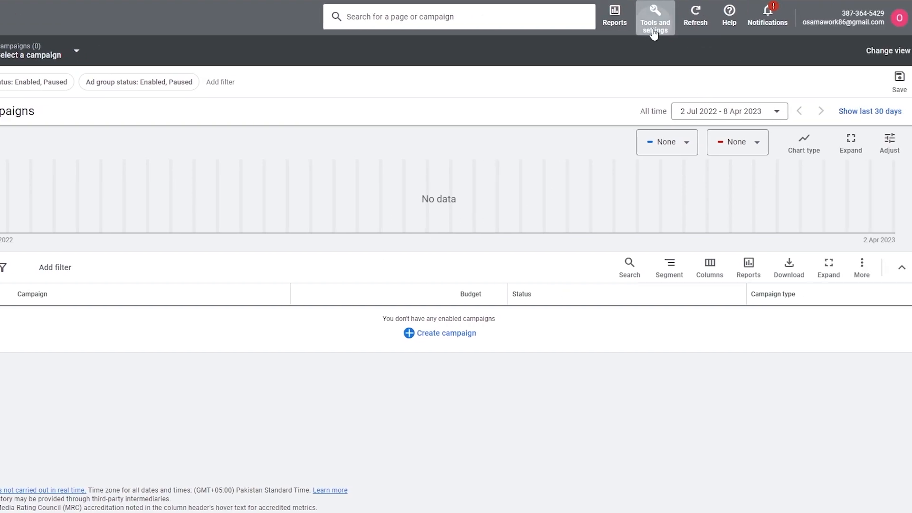
click(780, 28)
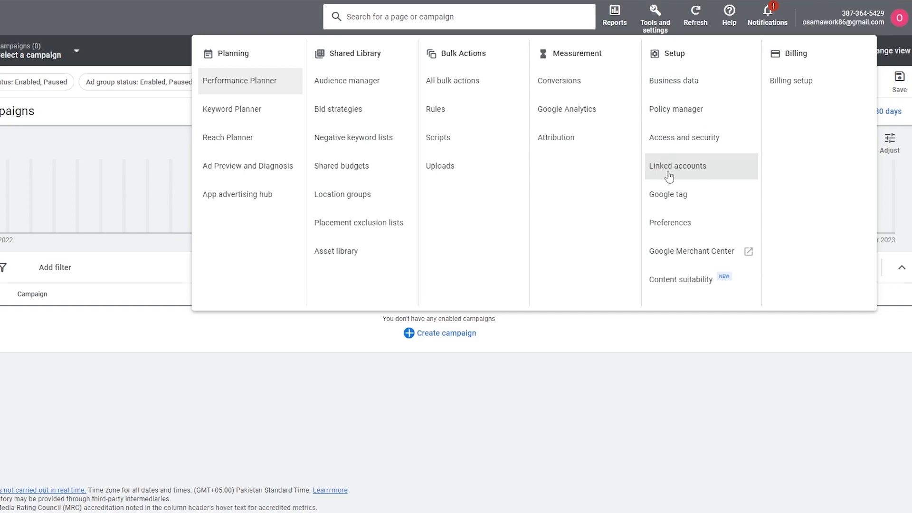
click(690, 176)
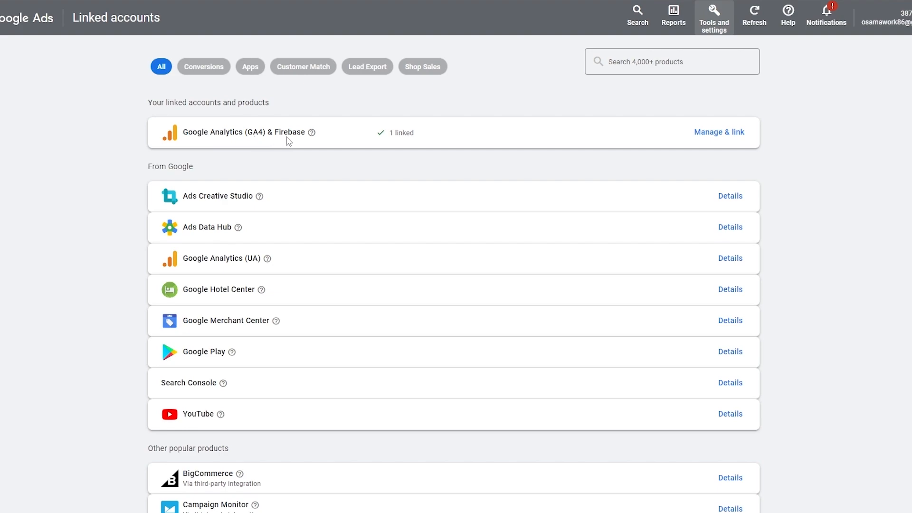
scroll(331, 230, down, 10)
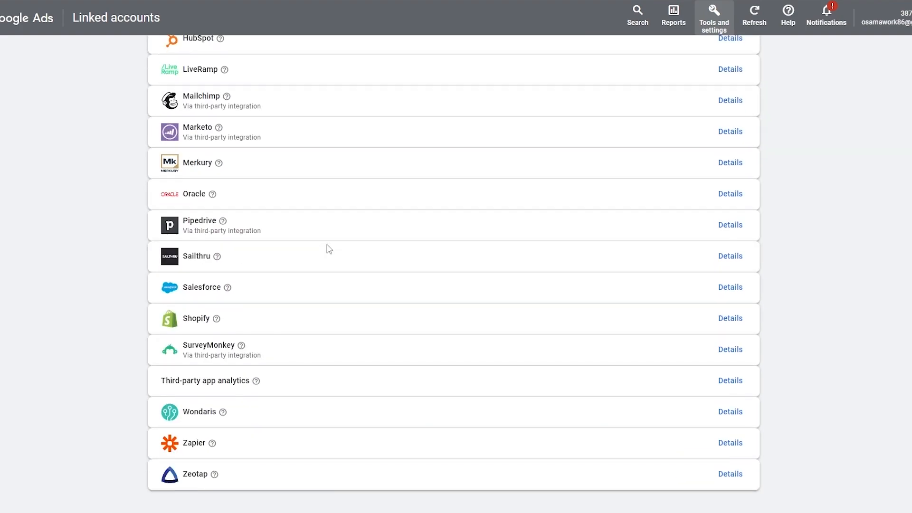
scroll(337, 391, up, 5)
scroll(205, 277, up, 5)
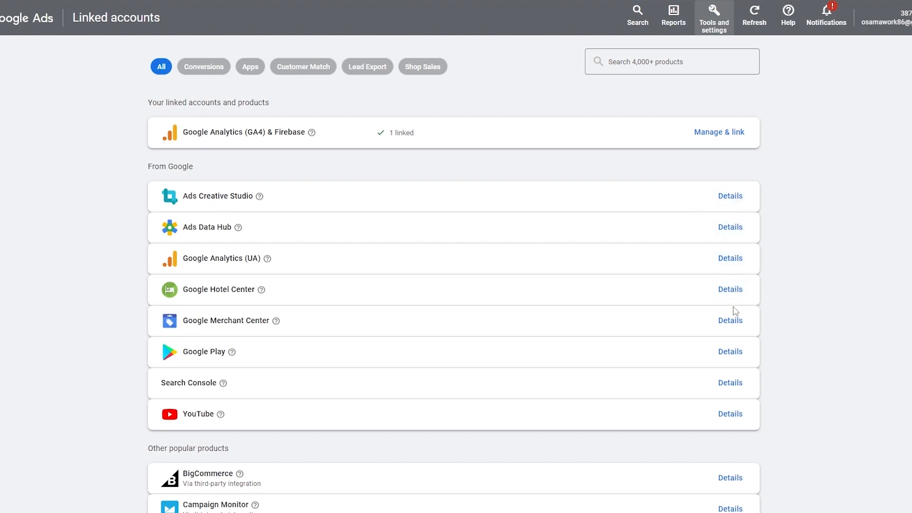
click(722, 138)
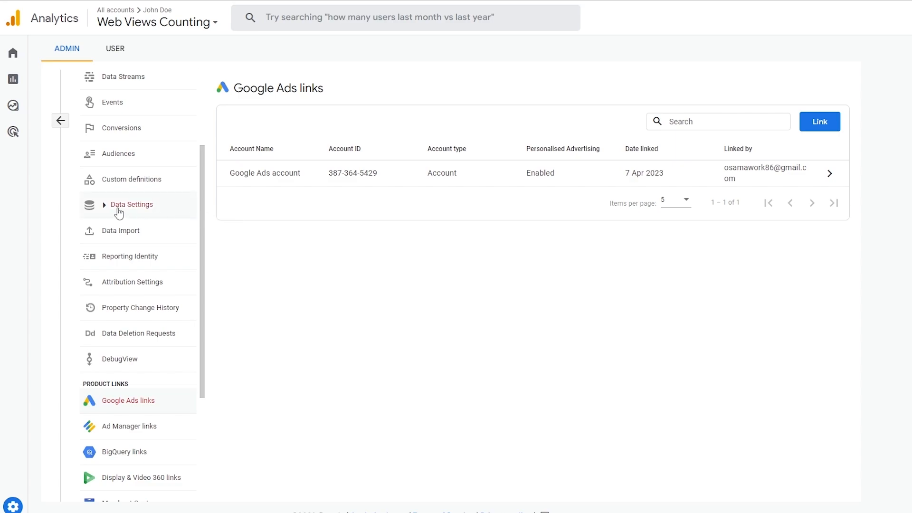
Turn on Google signals under Data Settings > Data Collection for Web Views Counting
click(118, 209)
click(126, 231)
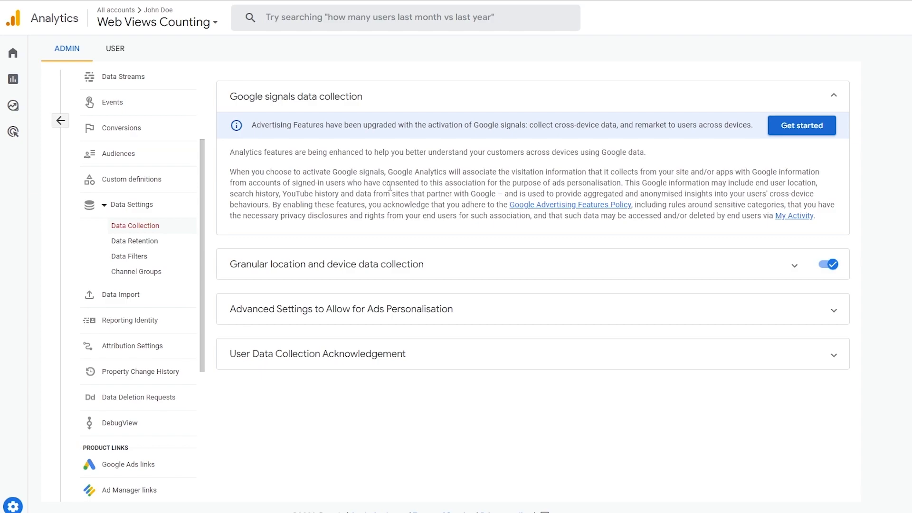
click(801, 127)
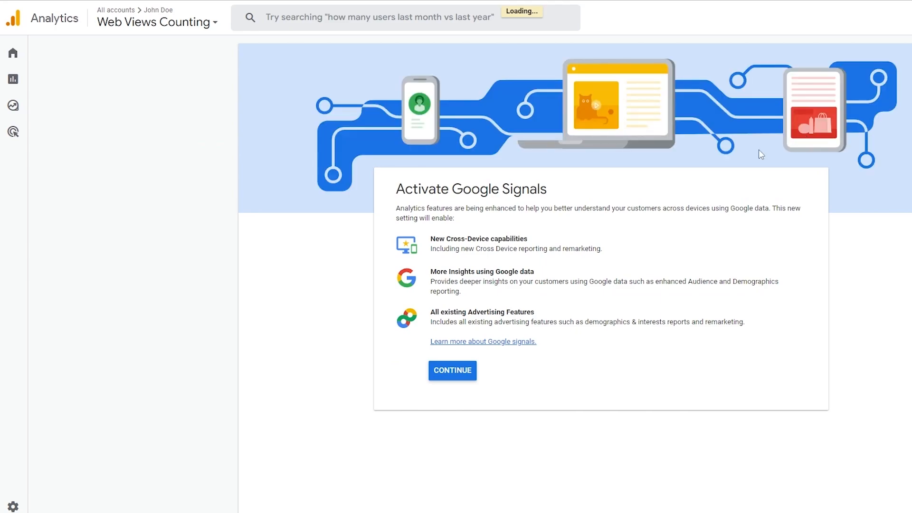
click(468, 370)
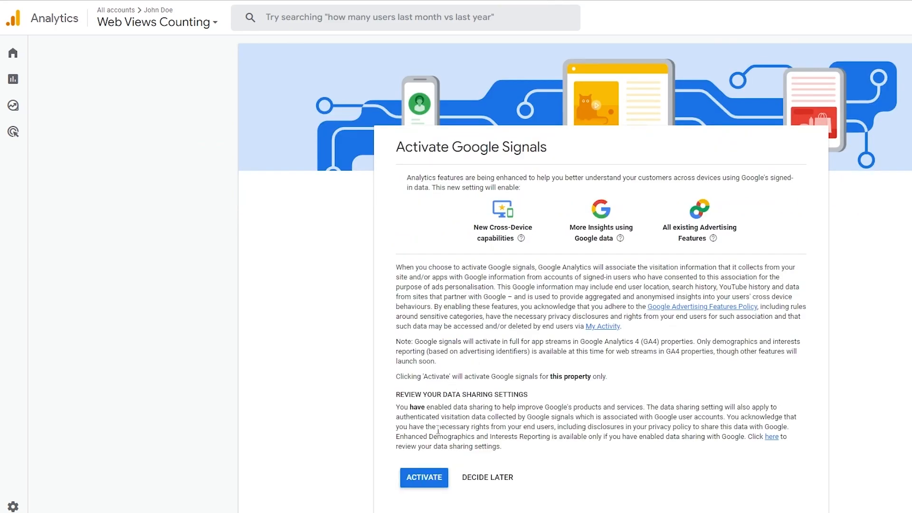
click(424, 483)
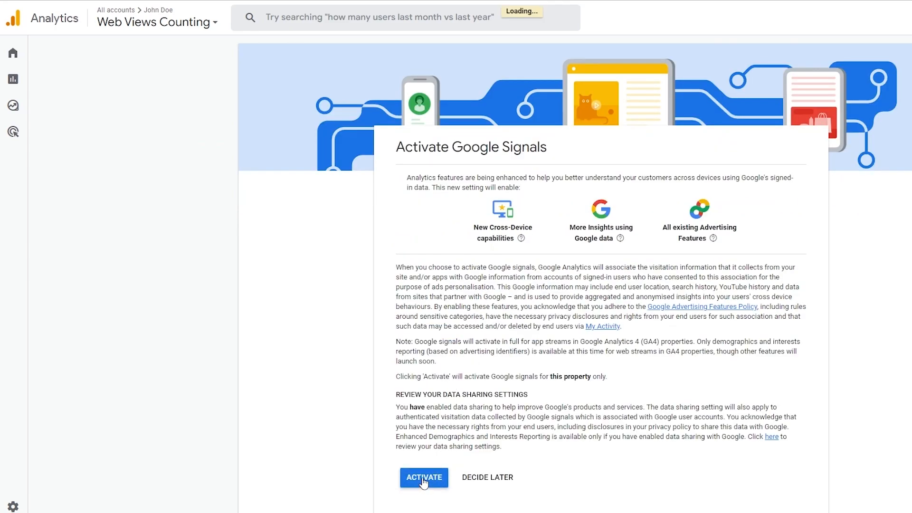